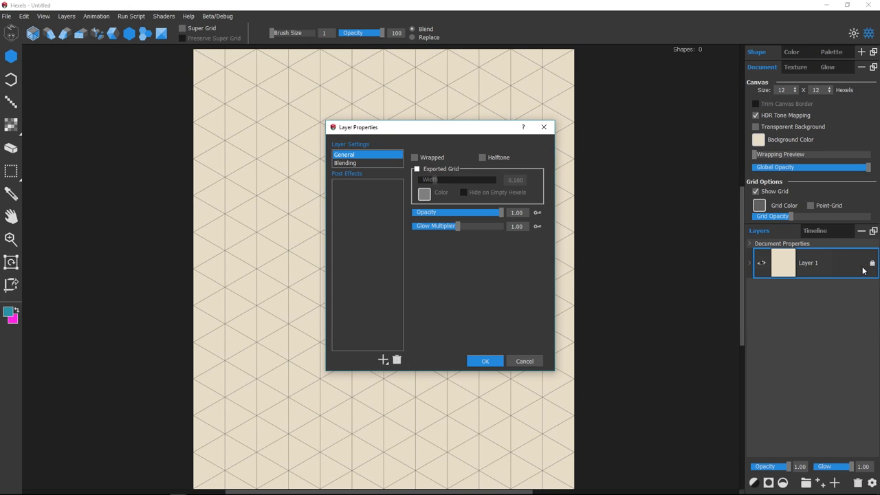
Step: Check Layer 1's available blend modes and enable Wrapped for the layer
{"action": "left_click_drag", "start_coordinate": [426, 128], "coordinate": [598, 138]}
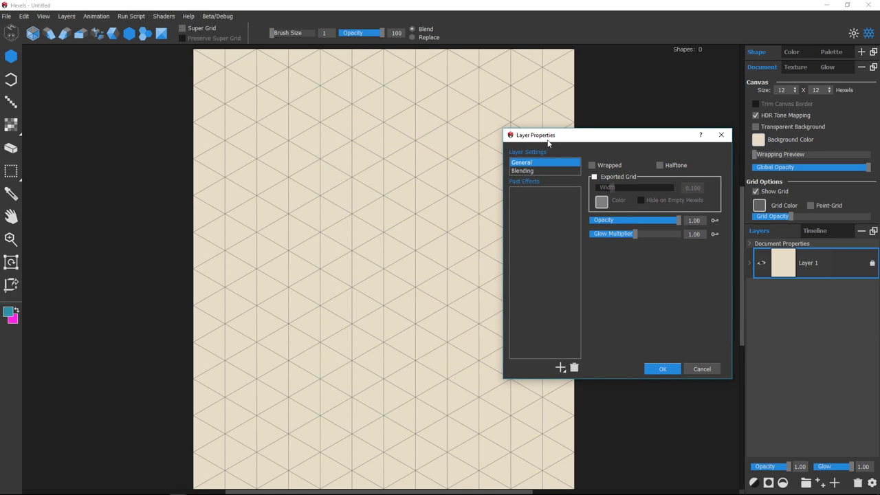
{"action": "left_click", "coordinate": [545, 172]}
{"action": "left_click", "coordinate": [669, 165]}
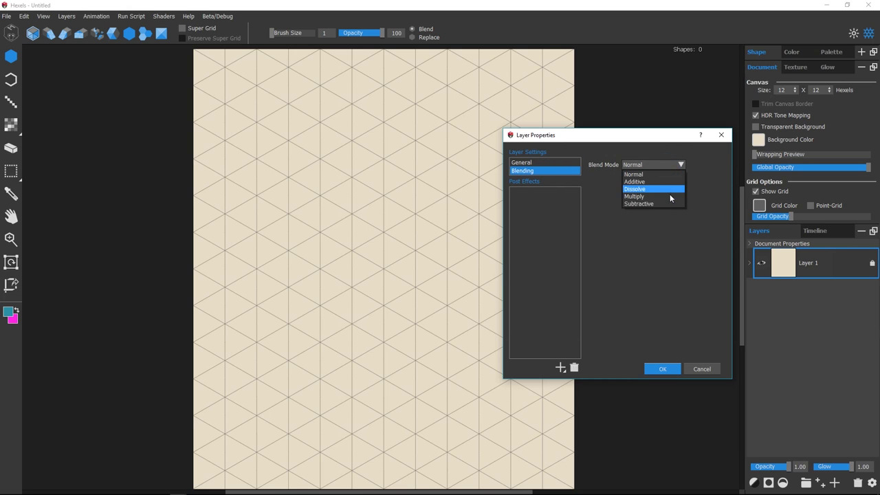
{"action": "left_click", "coordinate": [545, 163]}
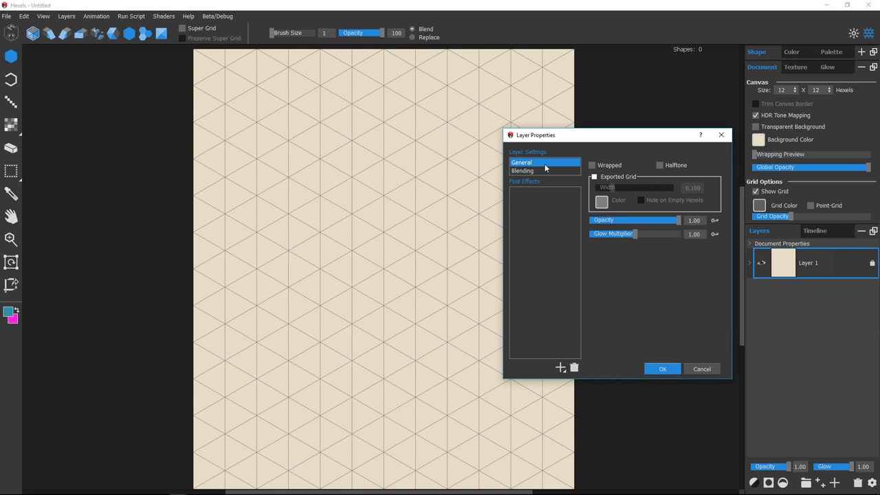
{"action": "left_click", "coordinate": [614, 165]}
{"action": "left_click", "coordinate": [665, 371]}
Step: Paint teal vertical bands with angled branches across the wrapped canvas, undoing one misplaced stroke
{"action": "mouse_move", "coordinate": [251, 107]}
{"action": "left_mouse_down"}
{"action": "mouse_move", "coordinate": [259, 414]}
{"action": "mouse_move", "coordinate": [250, 426]}
{"action": "left_mouse_up"}
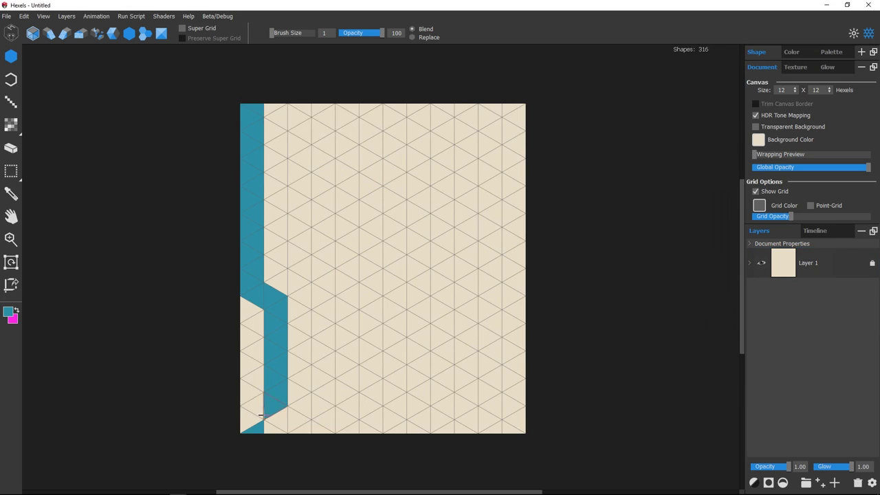
{"action": "left_click_drag", "start_coordinate": [323, 92], "coordinate": [323, 420]}
{"action": "left_click_drag", "start_coordinate": [371, 103], "coordinate": [370, 429]}
{"action": "mouse_move", "coordinate": [418, 434]}
{"action": "left_mouse_down"}
{"action": "mouse_move", "coordinate": [423, 203]}
{"action": "mouse_move", "coordinate": [466, 93]}
{"action": "left_mouse_up"}
{"action": "key", "text": "ctrl+z"}
{"action": "mouse_move", "coordinate": [466, 420]}
{"action": "left_mouse_down"}
{"action": "mouse_move", "coordinate": [493, 389]}
{"action": "mouse_move", "coordinate": [514, 320]}
{"action": "left_mouse_up"}
{"action": "mouse_move", "coordinate": [490, 110]}
{"action": "left_mouse_down"}
{"action": "mouse_move", "coordinate": [518, 245]}
{"action": "mouse_move", "coordinate": [513, 319]}
{"action": "left_mouse_up"}
{"action": "left_click_drag", "start_coordinate": [505, 185], "coordinate": [561, 241]}
Step: Refine the teal band pattern by erasing cells and adding short diagonals, and turn up the wrapping preview
{"action": "key", "text": "e"}
{"action": "left_click_drag", "start_coordinate": [291, 244], "coordinate": [279, 260]}
{"action": "key", "text": "b"}
{"action": "left_click_drag", "start_coordinate": [515, 220], "coordinate": [468, 279]}
{"action": "key", "text": "e"}
{"action": "left_click", "coordinate": [471, 280]}
{"action": "key", "text": "b"}
{"action": "left_click_drag", "start_coordinate": [354, 130], "coordinate": [323, 171]}
{"action": "key", "text": "e"}
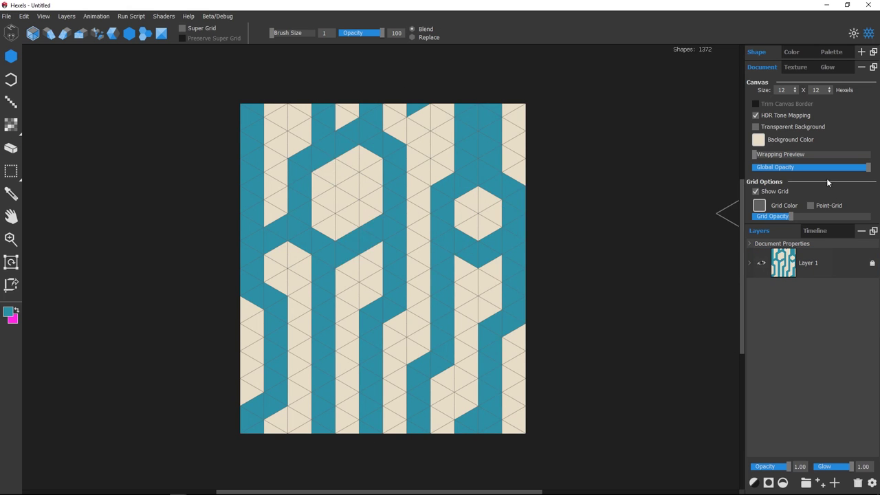
{"action": "left_click_drag", "start_coordinate": [789, 158], "coordinate": [833, 150]}
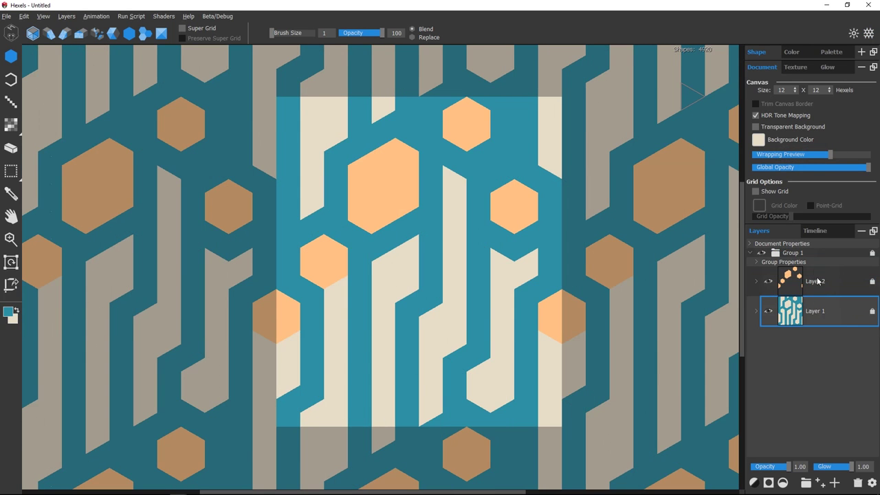
Step: Scale Group 1 to 0.30 in both X and Y with the Transform tool
{"action": "left_click", "coordinate": [803, 254]}
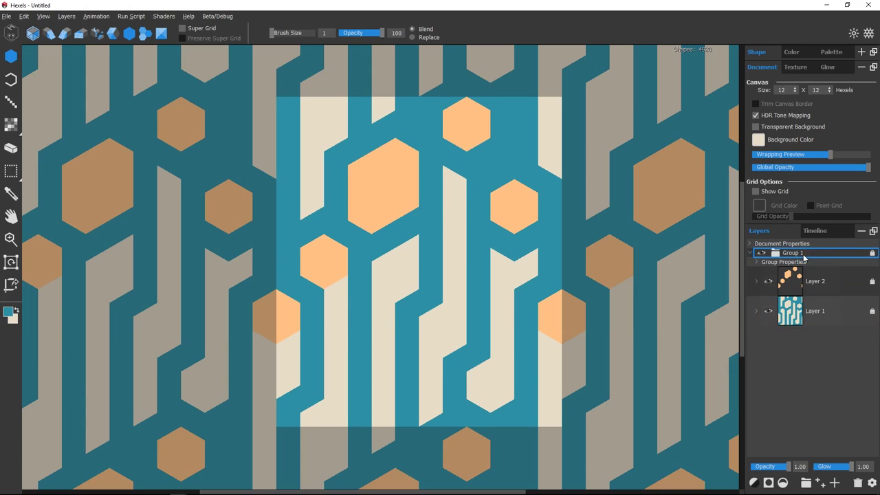
{"action": "key", "text": "t"}
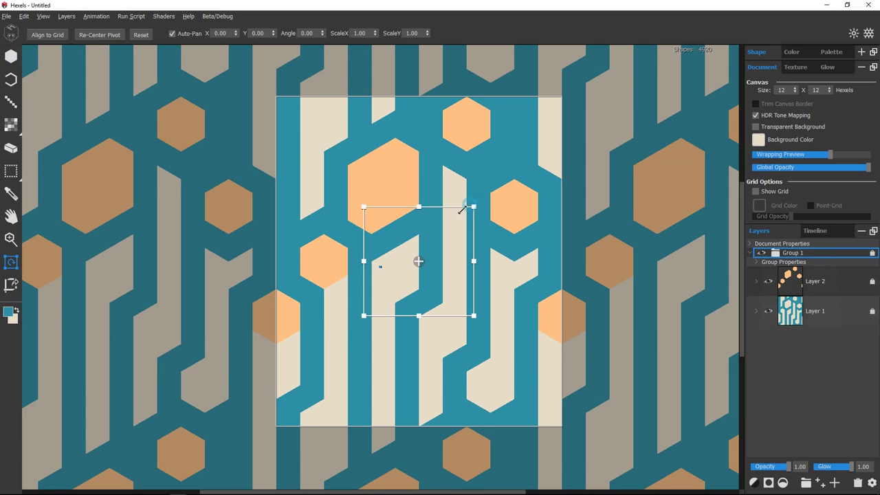
{"action": "left_click_drag", "start_coordinate": [462, 209], "coordinate": [434, 245]}
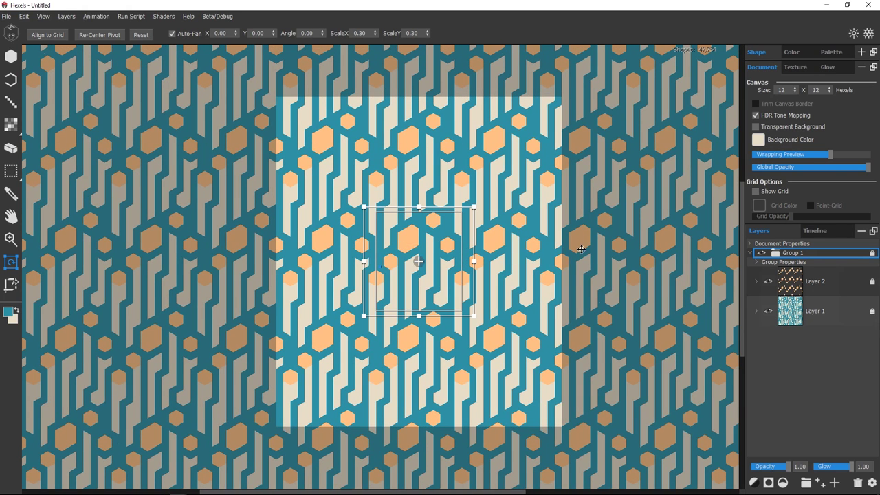
Step: Enable Halftone on Layer 2 and set its opacity to 0.50
{"action": "double_click", "coordinate": [828, 258]}
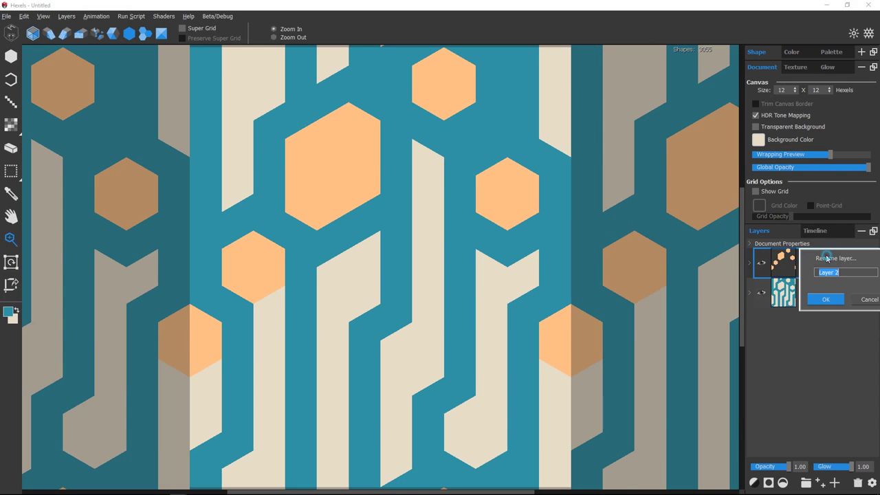
{"action": "left_click", "coordinate": [826, 298]}
{"action": "double_click", "coordinate": [857, 272]}
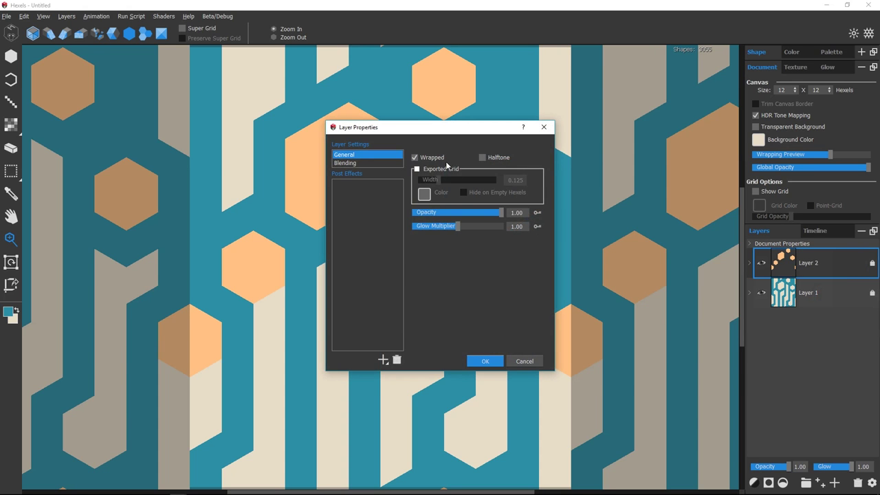
{"action": "left_click_drag", "start_coordinate": [445, 130], "coordinate": [660, 138]}
{"action": "left_click_drag", "start_coordinate": [715, 220], "coordinate": [673, 221]}
{"action": "left_click", "coordinate": [698, 369]}
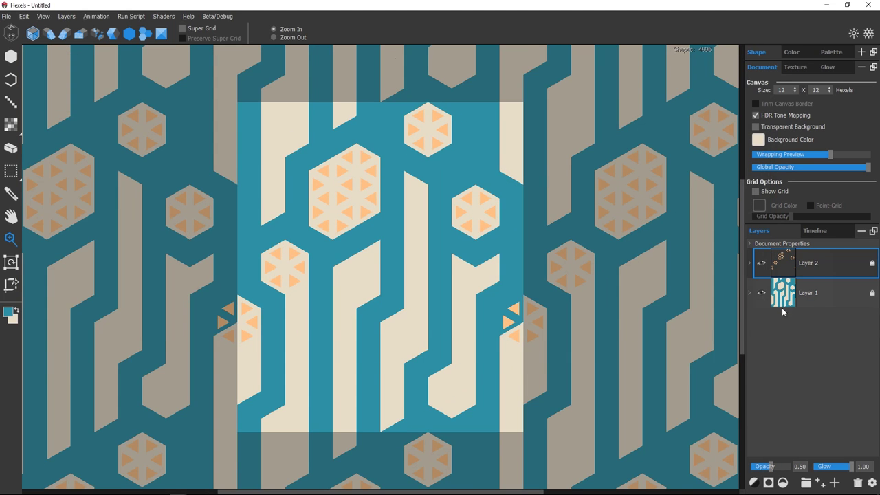
Step: Enable Halftone on Layer 1 and set its opacity to 0.94
{"action": "double_click", "coordinate": [821, 294]}
{"action": "left_click_drag", "start_coordinate": [514, 128], "coordinate": [813, 71]}
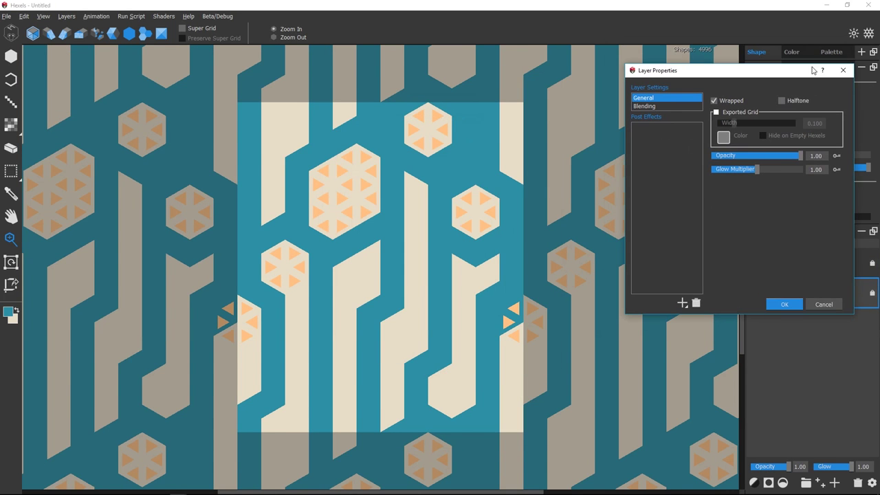
{"action": "left_click", "coordinate": [791, 101]}
{"action": "left_click_drag", "start_coordinate": [801, 158], "coordinate": [797, 162]}
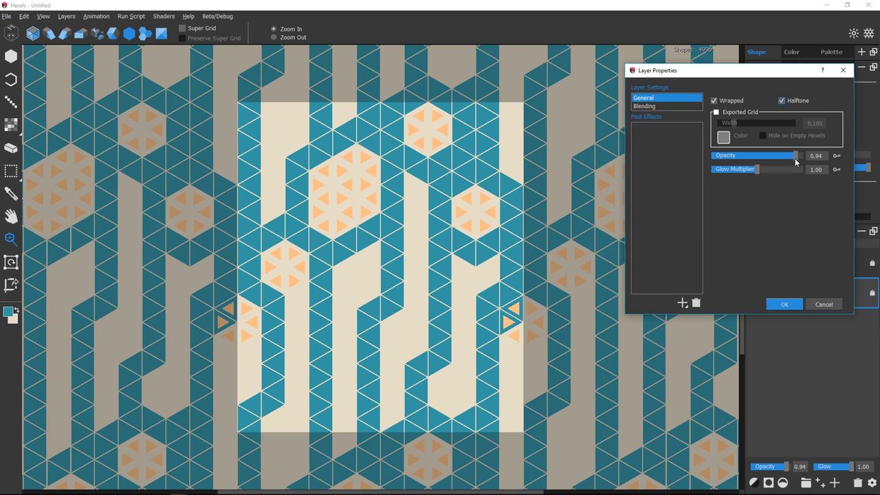
{"action": "left_click", "coordinate": [784, 305]}
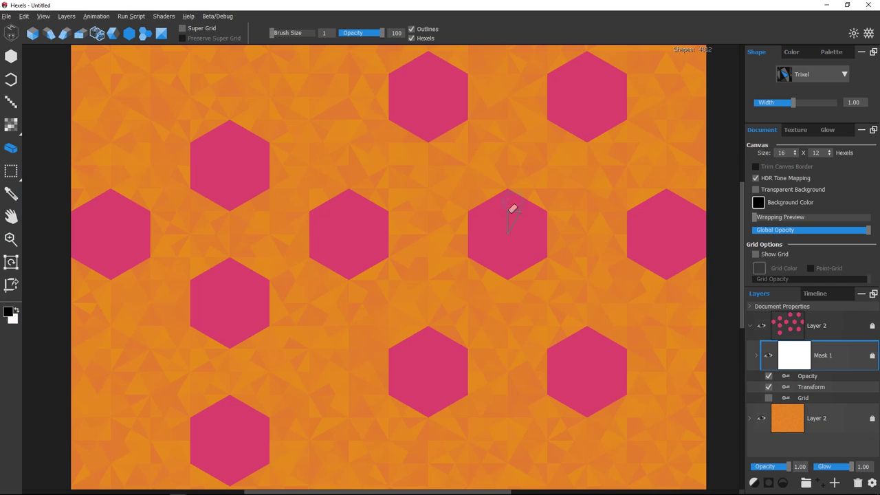
{"action": "mouse_move", "coordinate": [511, 204]}
{"action": "left_mouse_down"}
{"action": "mouse_move", "coordinate": [496, 226]}
{"action": "mouse_move", "coordinate": [675, 226]}
{"action": "mouse_move", "coordinate": [344, 225]}
{"action": "mouse_move", "coordinate": [263, 281]}
{"action": "mouse_move", "coordinate": [340, 224]}
{"action": "mouse_move", "coordinate": [361, 224]}
{"action": "mouse_move", "coordinate": [358, 244]}
{"action": "mouse_move", "coordinate": [337, 241]}
{"action": "mouse_move", "coordinate": [507, 220]}
{"action": "left_mouse_up"}
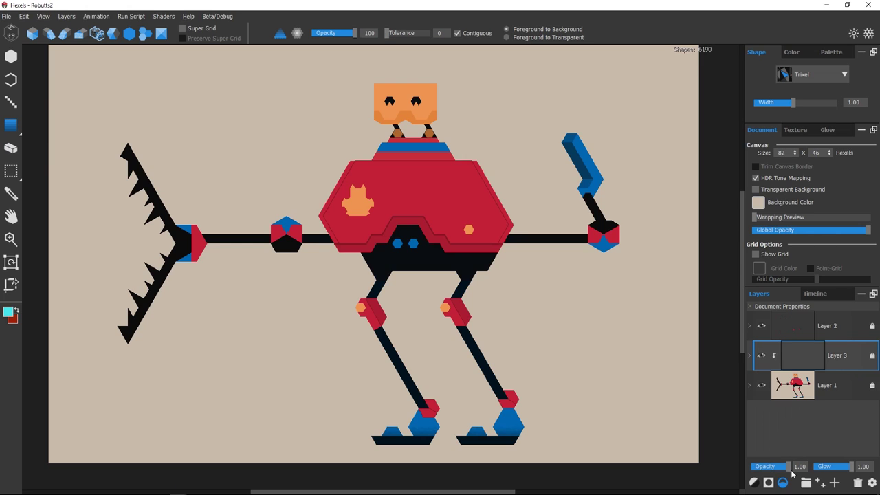
{"action": "left_click", "coordinate": [783, 483]}
{"action": "left_click_drag", "start_coordinate": [352, 130], "coordinate": [361, 307]}
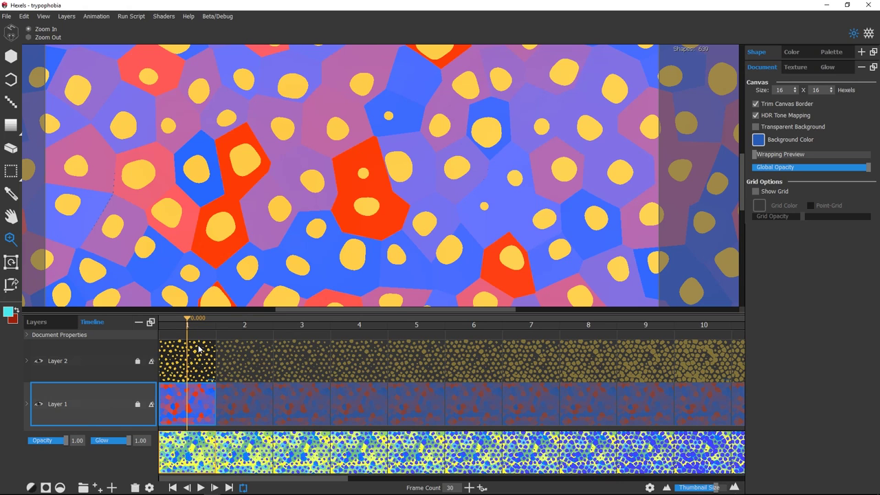
Step: Add an adjustment layer above Layer 1 and give it a Hue Saturation effect with hue 120.24
{"action": "left_click", "coordinate": [32, 487]}
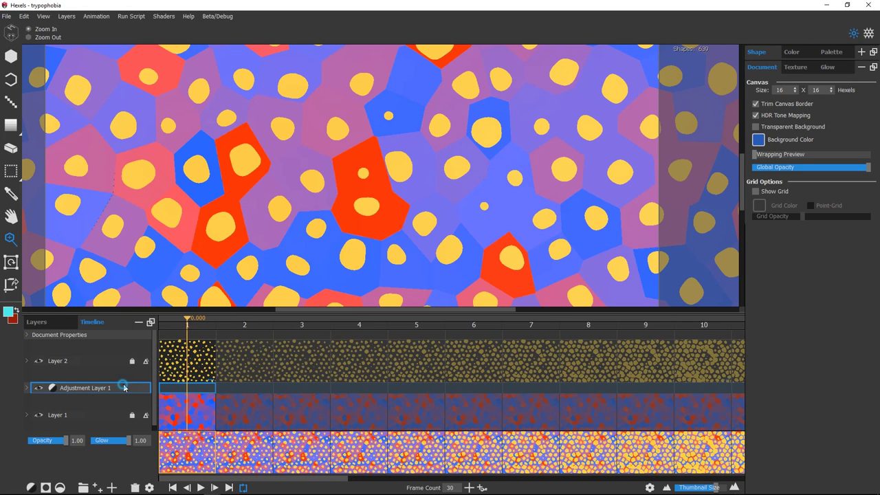
{"action": "double_click", "coordinate": [122, 387]}
{"action": "left_click_drag", "start_coordinate": [434, 129], "coordinate": [664, 74]}
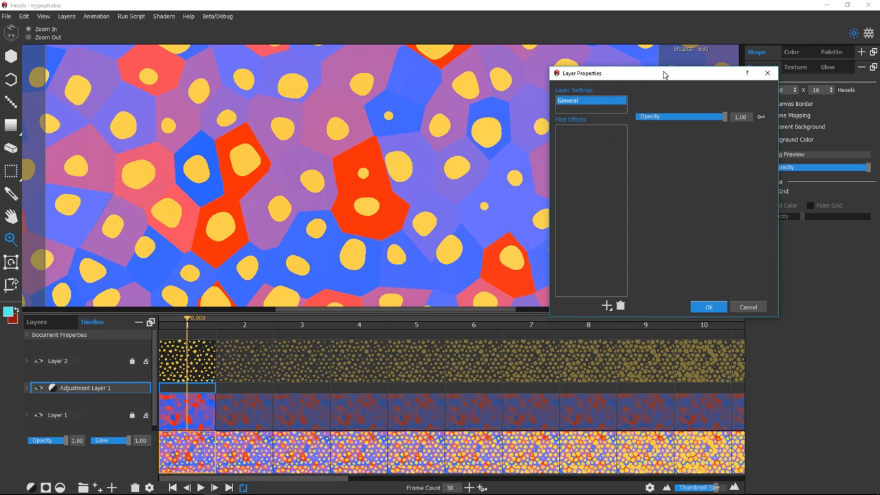
{"action": "left_click", "coordinate": [606, 304]}
{"action": "left_click", "coordinate": [636, 348]}
{"action": "mouse_move", "coordinate": [687, 103]}
{"action": "left_mouse_down"}
{"action": "mouse_move", "coordinate": [708, 111]}
{"action": "mouse_move", "coordinate": [696, 113]}
{"action": "left_mouse_up"}
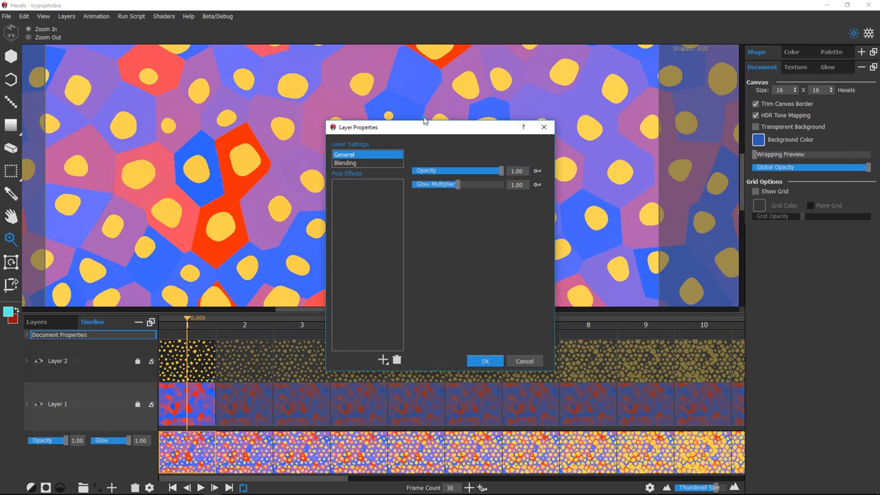
Step: Add a Hue Saturation post effect to the document properties and shift its hue
{"action": "left_click_drag", "start_coordinate": [420, 123], "coordinate": [707, 82]}
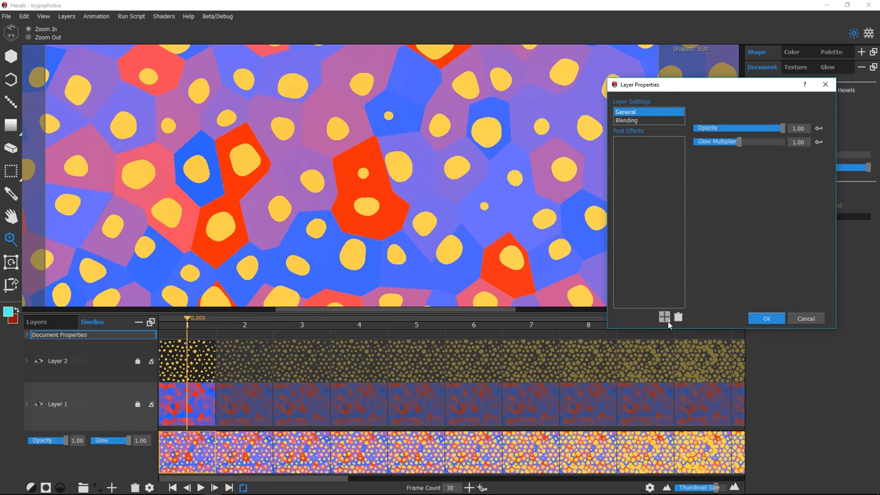
{"action": "left_click", "coordinate": [664, 317]}
{"action": "left_click", "coordinate": [692, 363]}
{"action": "mouse_move", "coordinate": [739, 114]}
{"action": "left_mouse_down"}
{"action": "mouse_move", "coordinate": [754, 113]}
{"action": "mouse_move", "coordinate": [695, 114]}
{"action": "mouse_move", "coordinate": [753, 115]}
{"action": "left_mouse_up"}
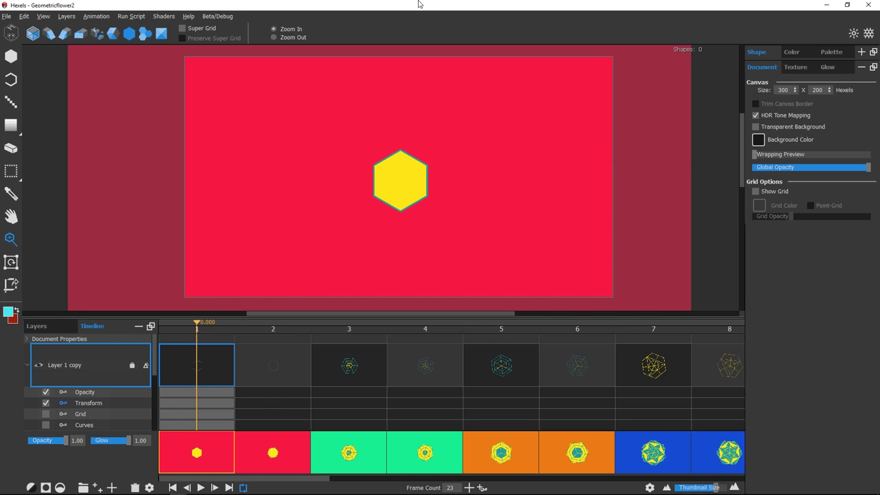
Step: Select the area around the yellow hexagon on frame 1 of Layer 1 copy 2
{"action": "left_click", "coordinate": [12, 171]}
{"action": "scroll", "coordinate": [205, 364], "scroll_direction": "down", "scroll_amount": 1}
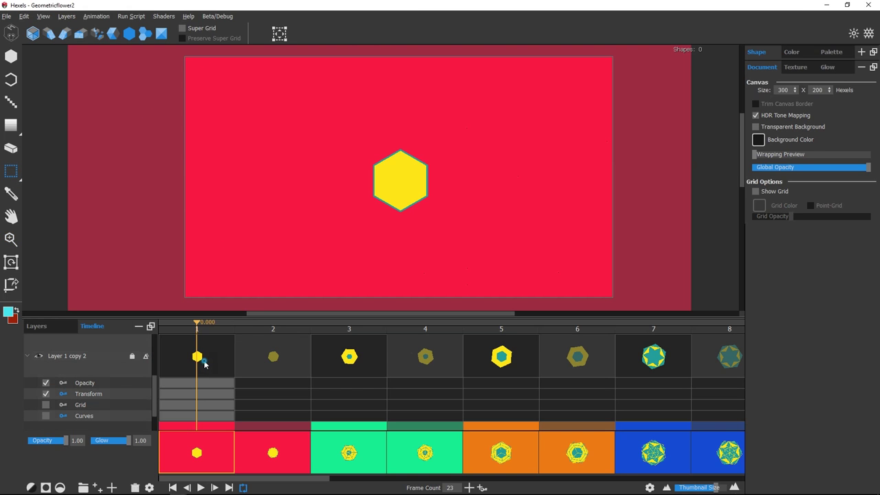
{"action": "left_click", "coordinate": [204, 364]}
{"action": "left_click", "coordinate": [197, 345]}
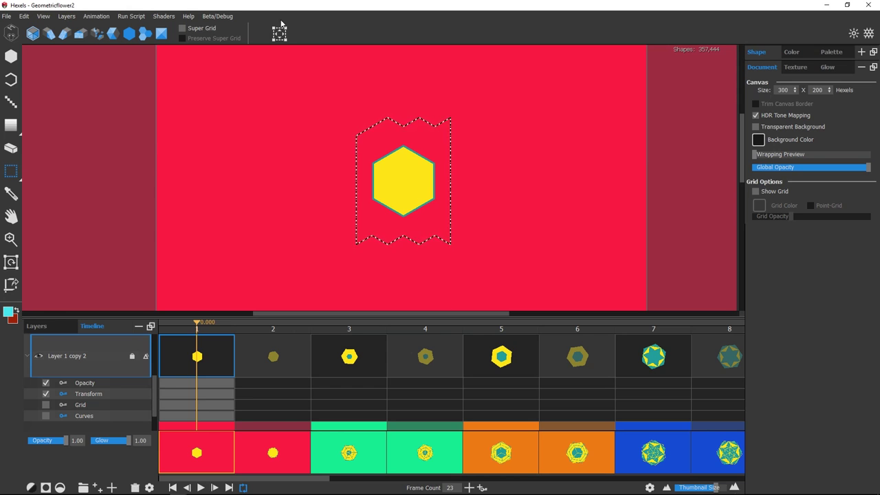
Step: Try scaling and rotating the selected hexagon area, and clear the selection
{"action": "left_click", "coordinate": [279, 33]}
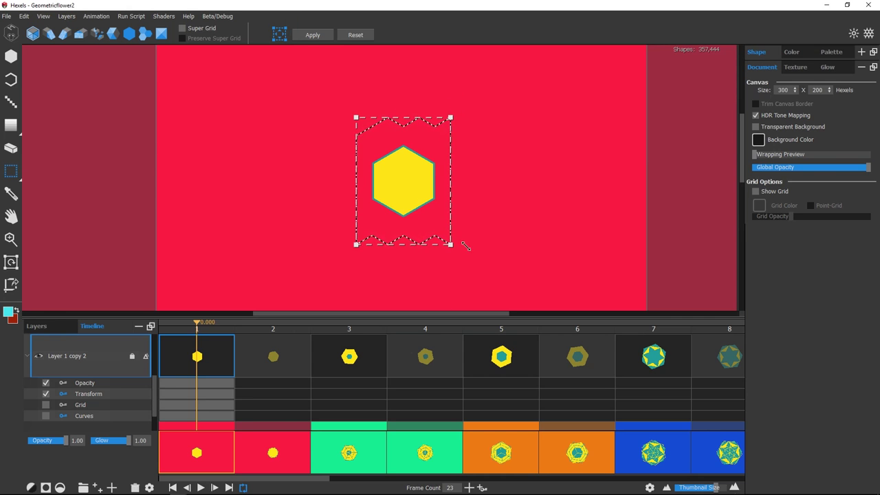
{"action": "left_click_drag", "start_coordinate": [417, 112], "coordinate": [442, 128]}
{"action": "left_click_drag", "start_coordinate": [543, 121], "coordinate": [560, 90]}
{"action": "key", "text": "ctrl+z"}
{"action": "key", "text": "ctrl+t"}
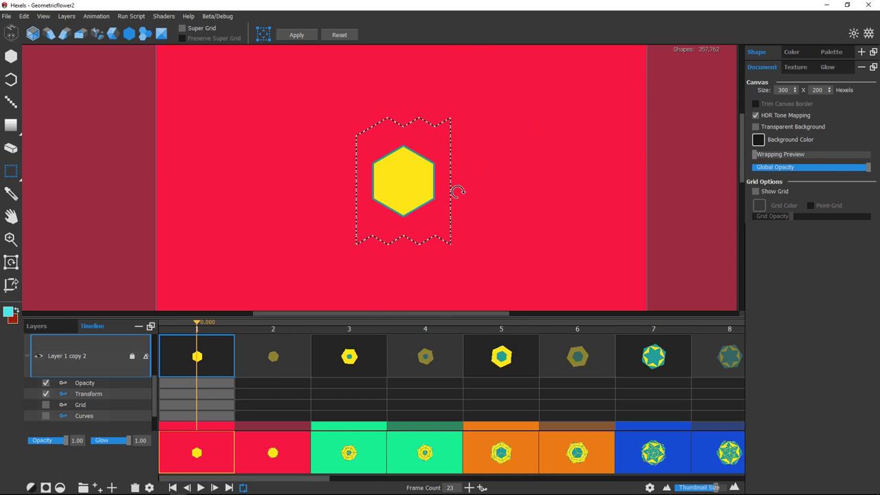
{"action": "left_click_drag", "start_coordinate": [495, 104], "coordinate": [490, 106]}
{"action": "left_click_drag", "start_coordinate": [514, 267], "coordinate": [523, 252]}
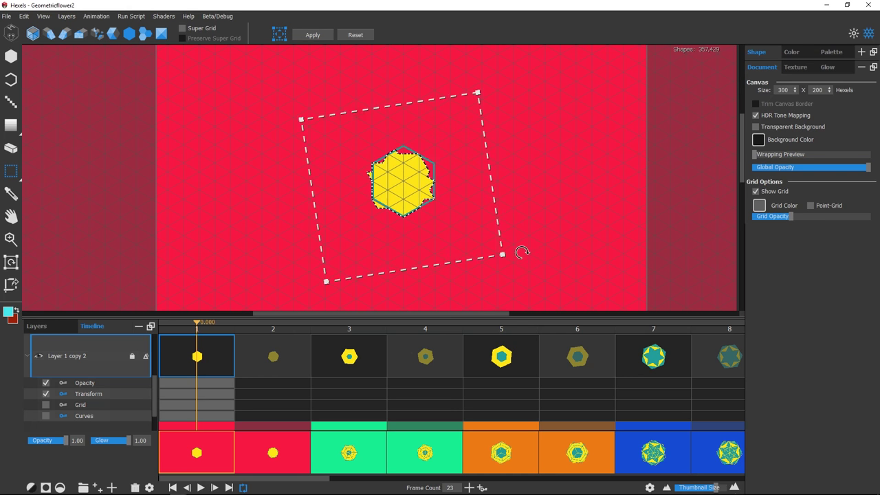
{"action": "key", "text": "Escape"}
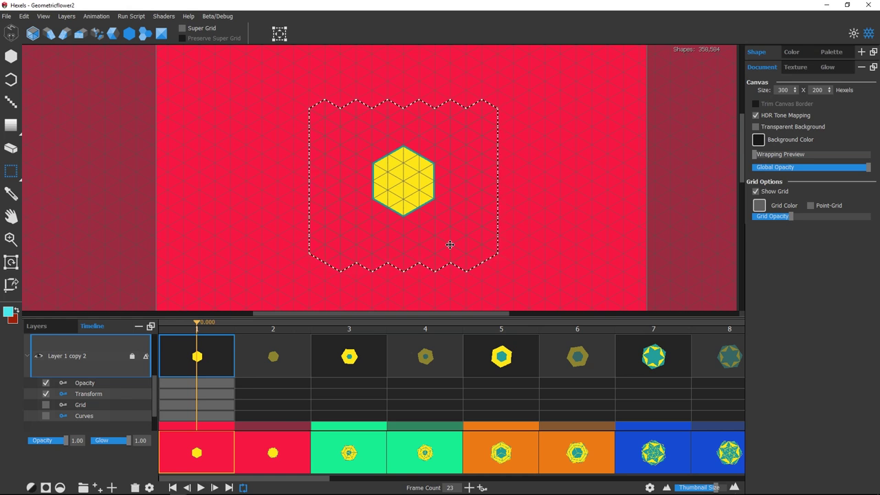
{"action": "left_click", "coordinate": [223, 134]}
Step: Try transforming the whole Layer 1 copy 2 to scale 8.88 and angle -300, and undo the changes
{"action": "left_click", "coordinate": [10, 261]}
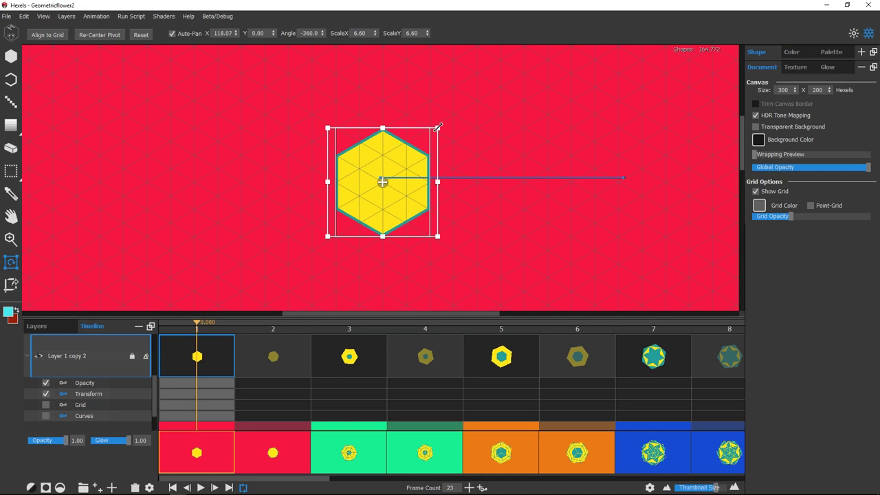
{"action": "left_click_drag", "start_coordinate": [438, 127], "coordinate": [408, 143]}
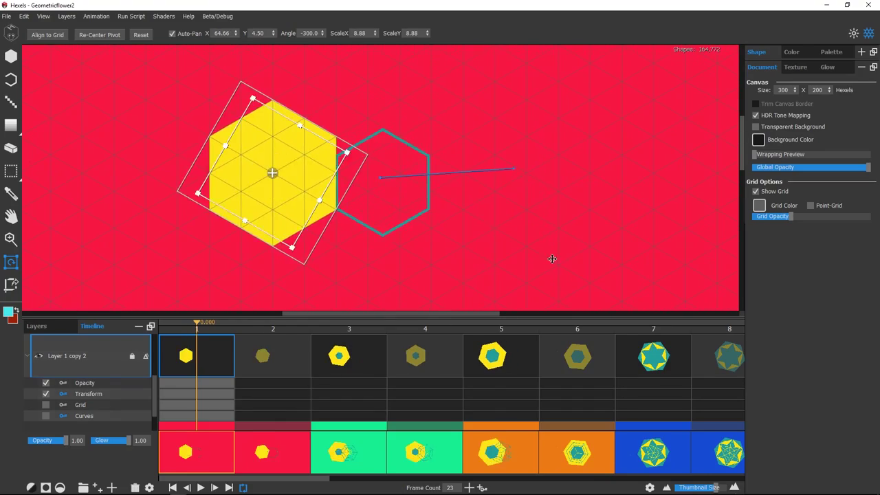
{"action": "key", "text": "ctrl+z"}
{"action": "key", "text": "ctrl+z"}
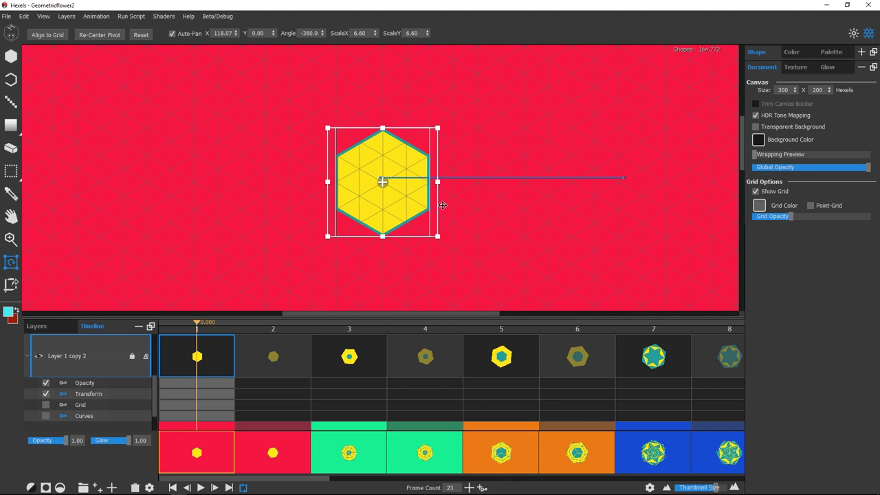
Step: Select the Transform track of Layer 1 copy 2 and toggle its keyframing
{"action": "left_click", "coordinate": [203, 395]}
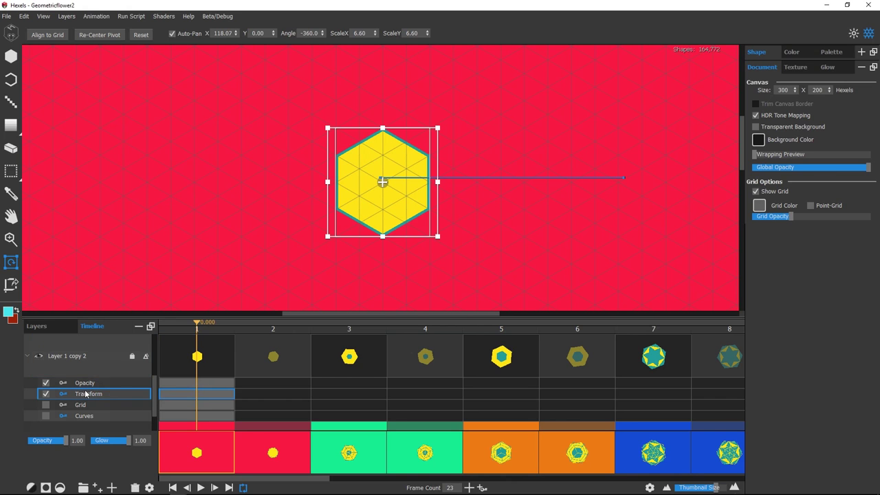
{"action": "left_click", "coordinate": [27, 357]}
{"action": "left_click", "coordinate": [28, 366]}
{"action": "scroll", "coordinate": [129, 408], "scroll_direction": "down", "scroll_amount": 1}
{"action": "scroll", "coordinate": [84, 379], "scroll_direction": "up", "scroll_amount": 1}
{"action": "left_click", "coordinate": [65, 411]}
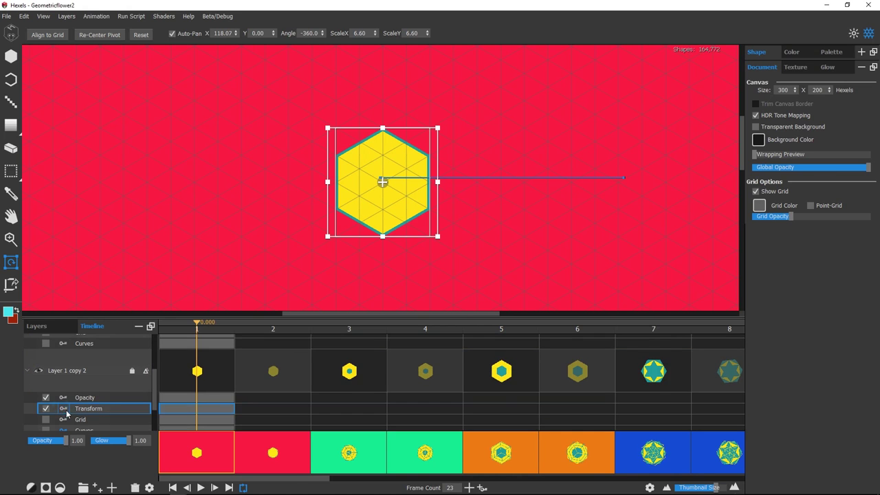
Step: Rotate Layer 1 copy 2 to an angle of -1080 at frame 23 and play the animation from the start
{"action": "left_click_drag", "start_coordinate": [249, 480], "coordinate": [670, 479]}
{"action": "left_click", "coordinate": [632, 411]}
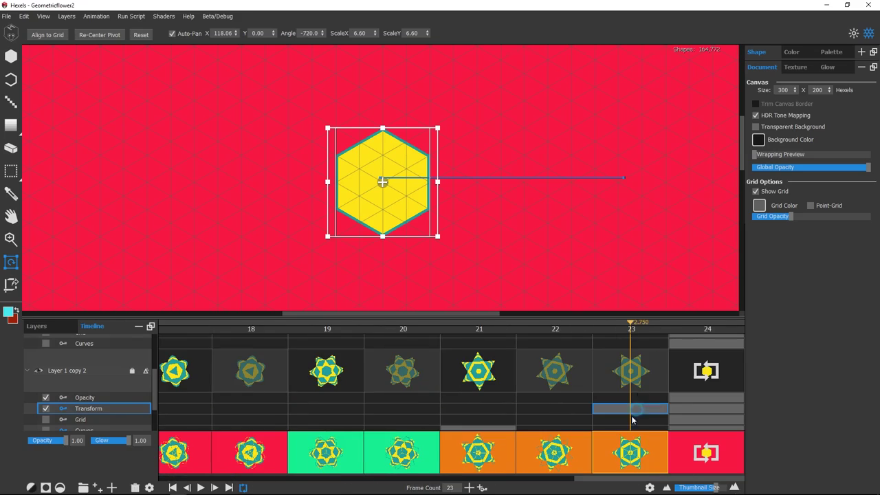
{"action": "left_click_drag", "start_coordinate": [442, 115], "coordinate": [427, 131]}
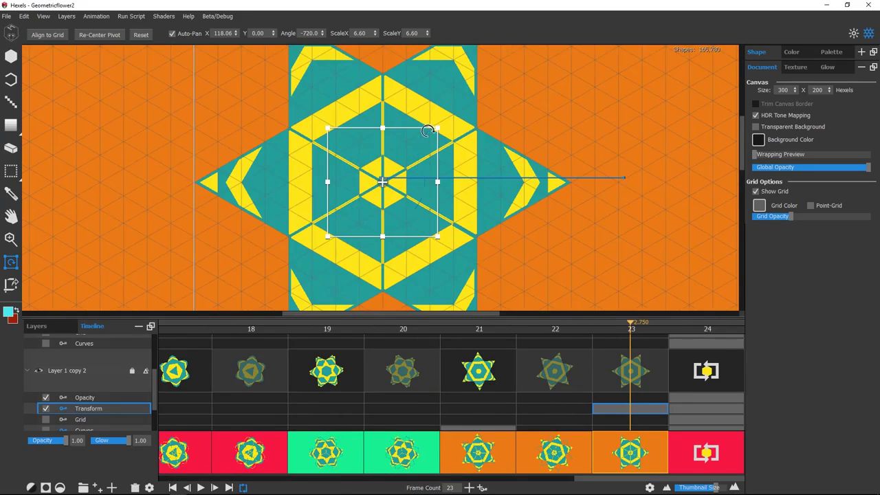
{"action": "left_click", "coordinate": [173, 488]}
{"action": "left_click", "coordinate": [200, 488]}
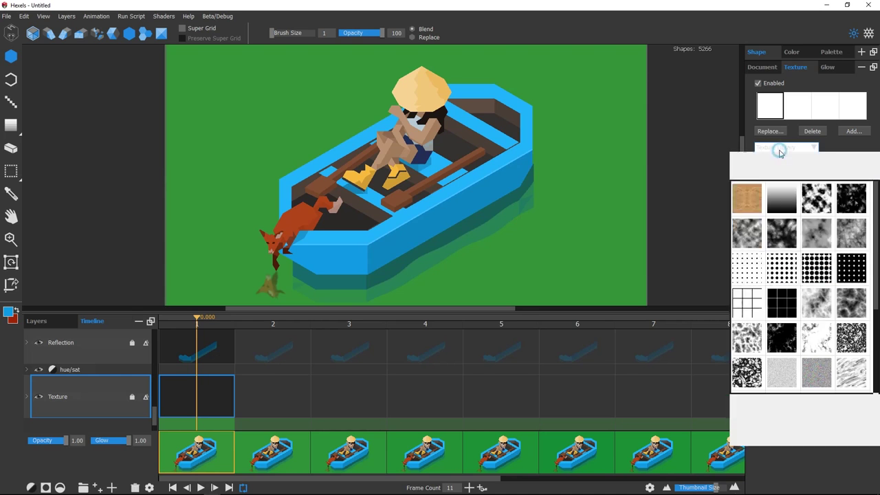
Step: Choose the blue water texture from the Texture Library and fill the Texture layer with it
{"action": "scroll", "coordinate": [817, 343], "scroll_direction": "down", "scroll_amount": 5}
{"action": "left_click", "coordinate": [818, 397]}
{"action": "left_click", "coordinate": [395, 258]}
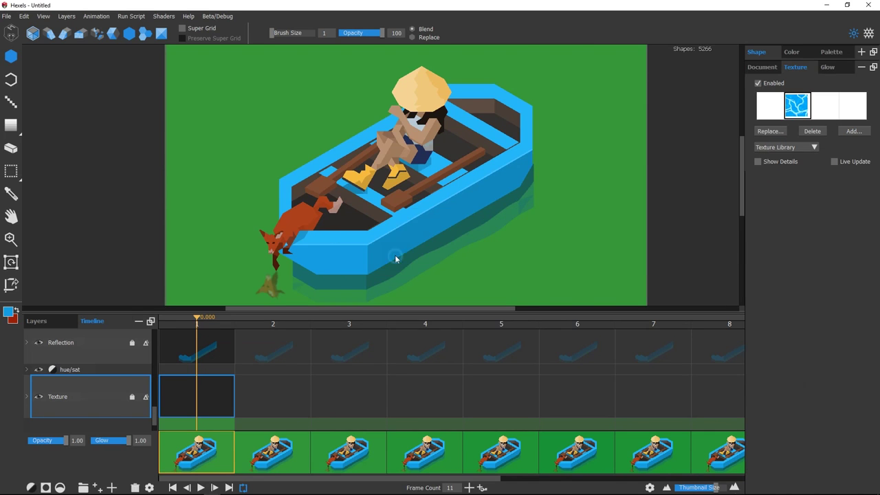
{"action": "left_click", "coordinate": [9, 126]}
{"action": "left_click", "coordinate": [611, 196]}
Step: Set the water texture's scaling to 25.68 and the Texture layer's opacity to 0.31
{"action": "left_click", "coordinate": [758, 161]}
{"action": "left_click_drag", "start_coordinate": [803, 189], "coordinate": [823, 188]}
{"action": "left_click_drag", "start_coordinate": [64, 441], "coordinate": [55, 443]}
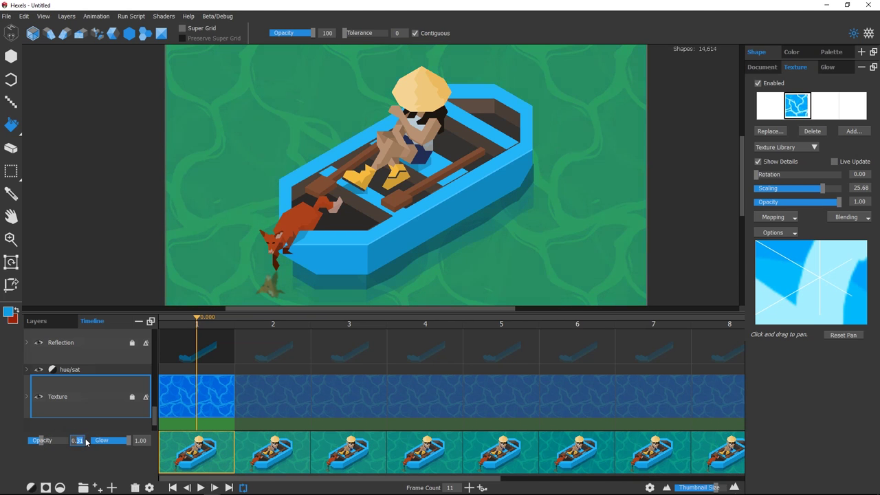
Step: Set the Texture layer's opacity to 0.27 and add a Distortion post effect to the layer
{"action": "type", "text": "27"}
{"action": "key", "text": "Return"}
{"action": "double_click", "coordinate": [112, 393]}
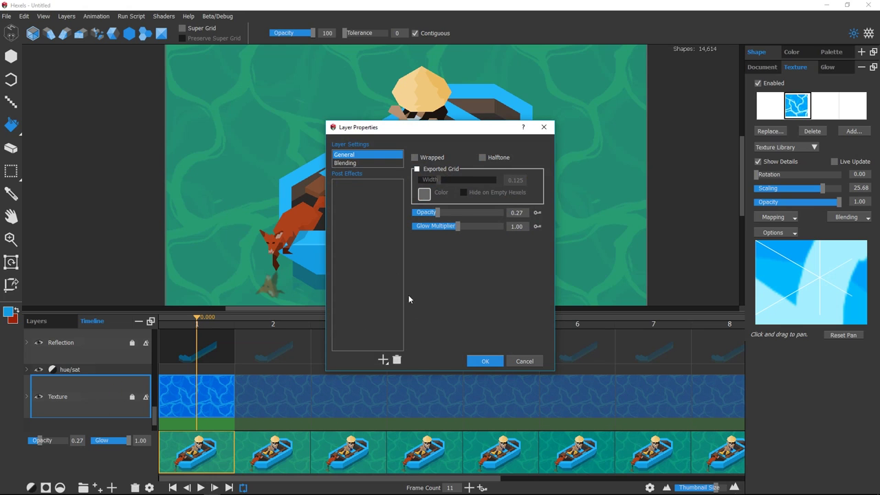
{"action": "left_click_drag", "start_coordinate": [444, 127], "coordinate": [636, 84]}
{"action": "left_click", "coordinate": [576, 317]}
{"action": "left_click", "coordinate": [613, 345]}
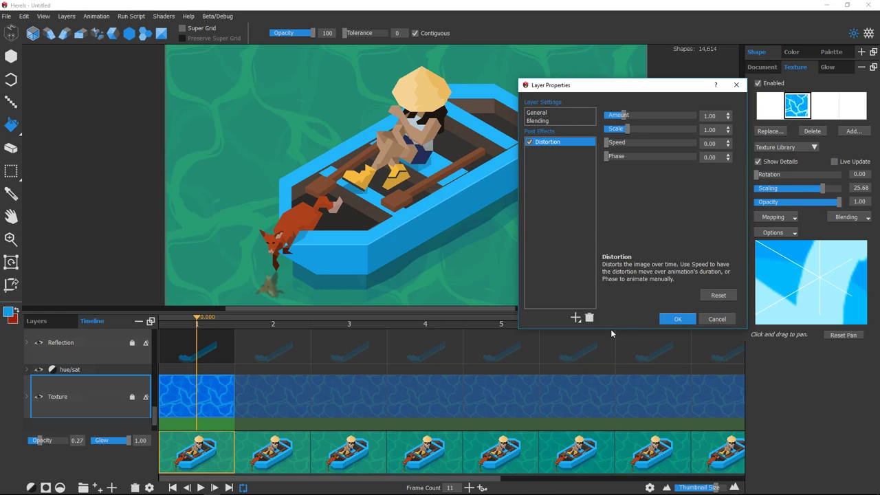
Step: Set the distortion's amount to 2.11, scale to 2 and speed to 1, and play the animation
{"action": "left_click_drag", "start_coordinate": [627, 114], "coordinate": [643, 121]}
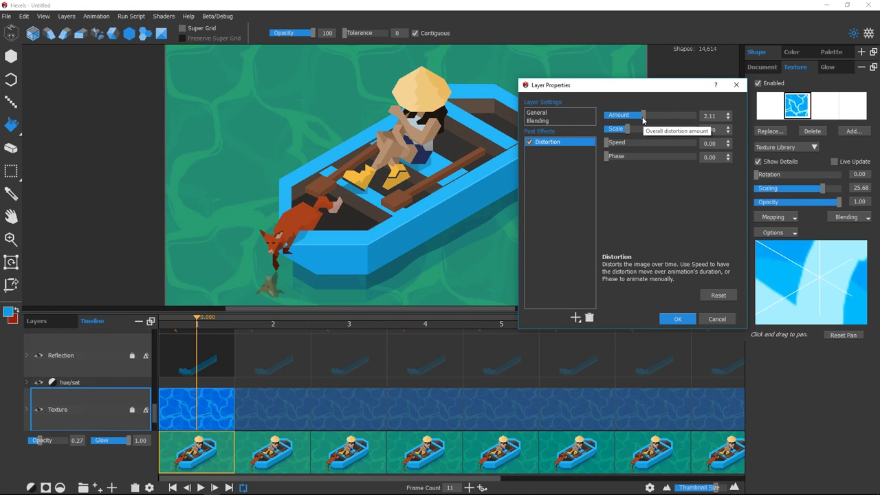
{"action": "double_click", "coordinate": [715, 129]}
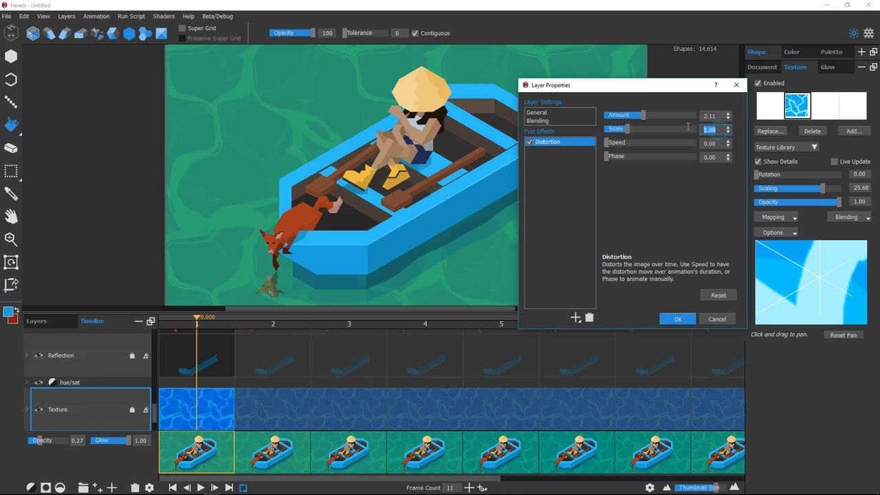
{"action": "type", "text": "2"}
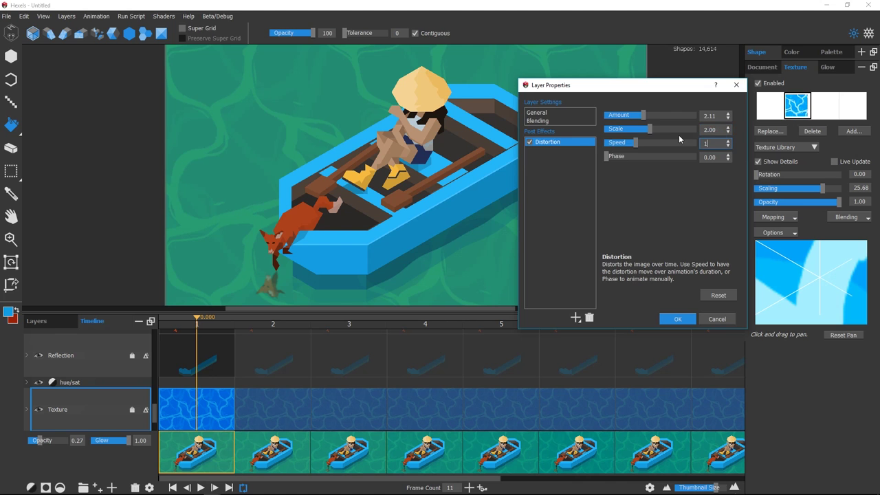
{"action": "key", "text": "Return"}
{"action": "left_click", "coordinate": [205, 490]}
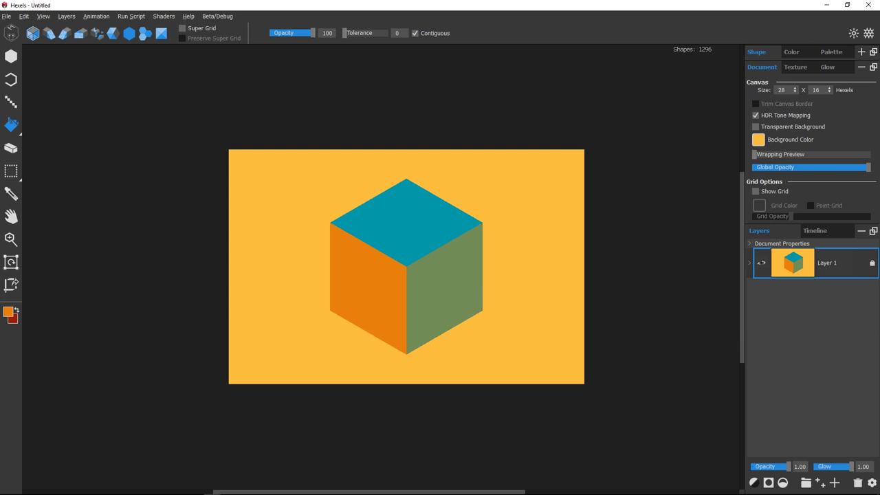
Step: Show the timeline of the cube document and add a Blob post effect to Layer 1
{"action": "left_click", "coordinate": [816, 231]}
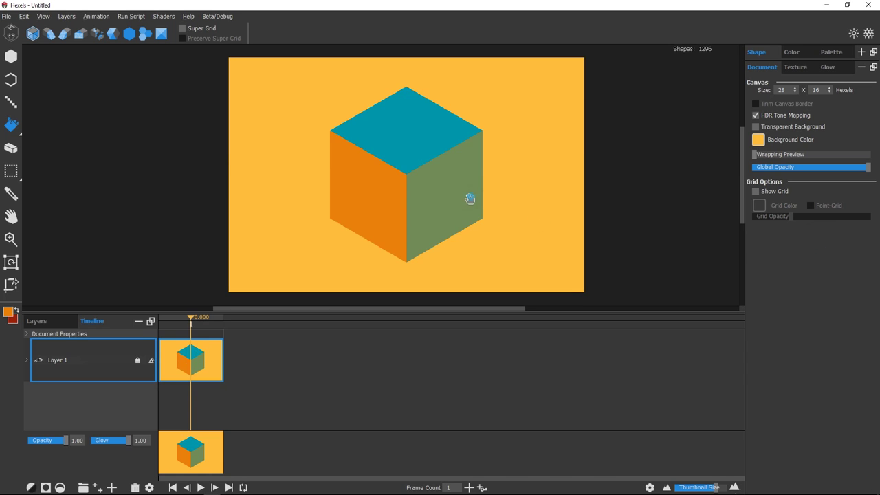
{"action": "left_click_drag", "start_coordinate": [174, 310], "coordinate": [174, 332]}
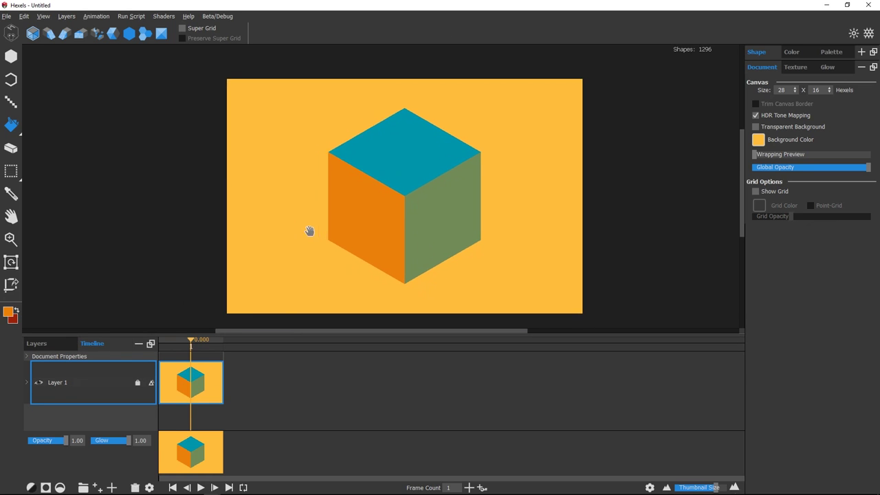
{"action": "double_click", "coordinate": [123, 381]}
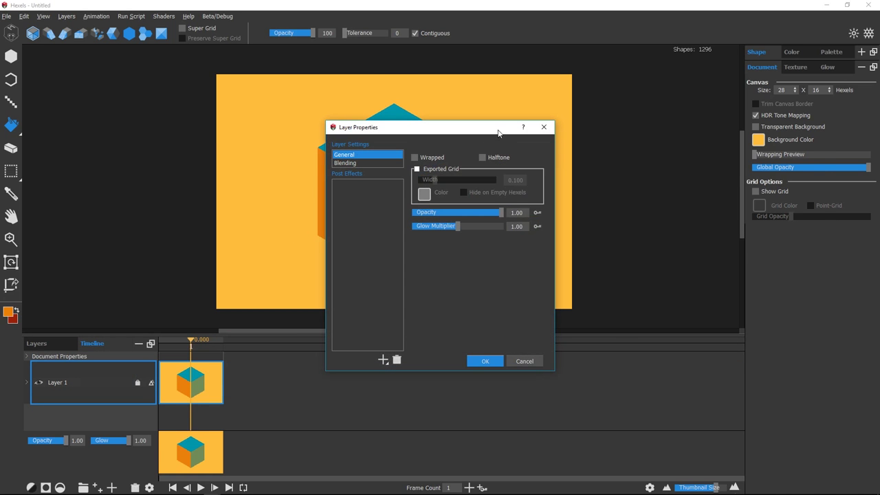
{"action": "left_click_drag", "start_coordinate": [497, 130], "coordinate": [749, 119]}
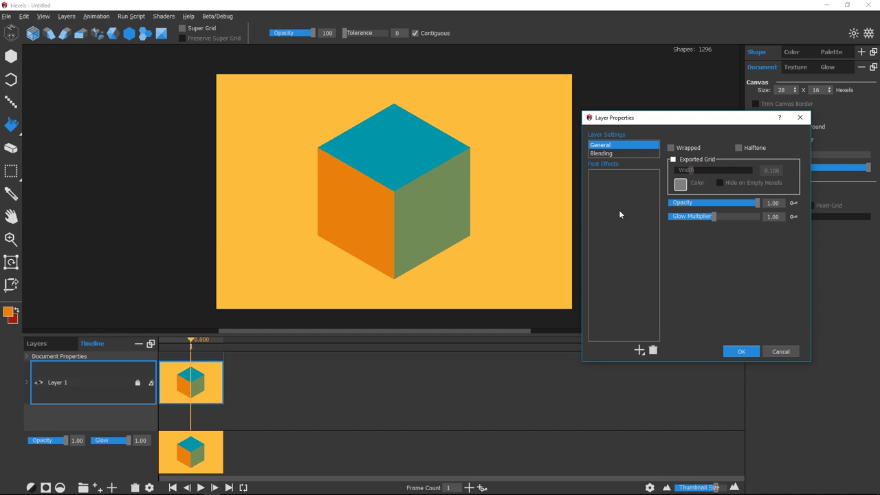
{"action": "left_click", "coordinate": [640, 351]}
{"action": "left_click", "coordinate": [653, 362]}
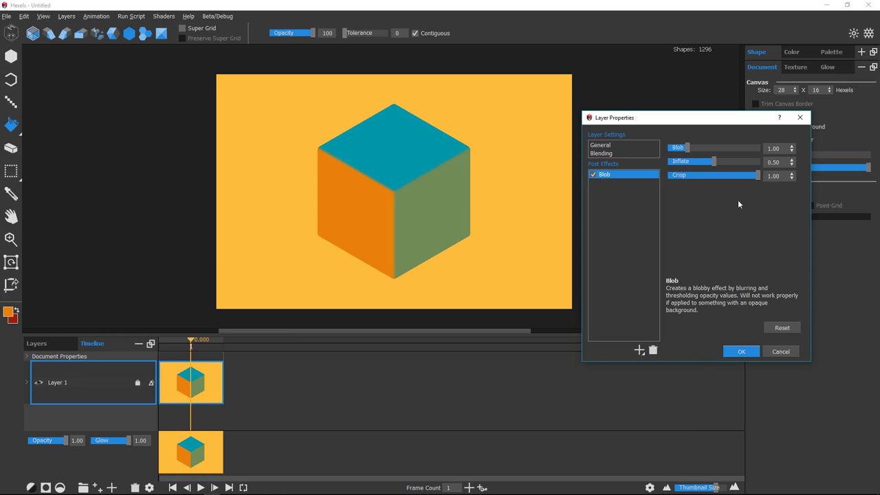
Step: Set the Blob effect's blob value to 5.00, inflate to 0.00 and crisp to 1.00, and apply it
{"action": "left_click_drag", "start_coordinate": [687, 148], "coordinate": [728, 146]}
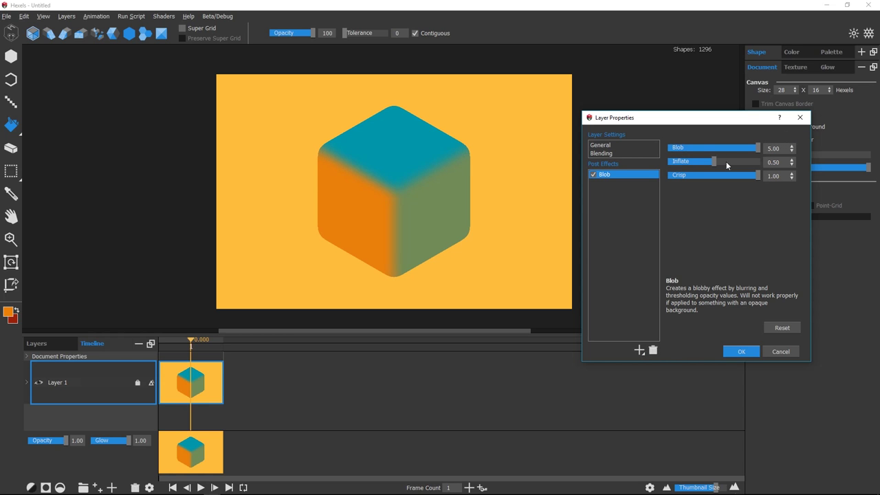
{"action": "left_click_drag", "start_coordinate": [726, 161], "coordinate": [652, 168]}
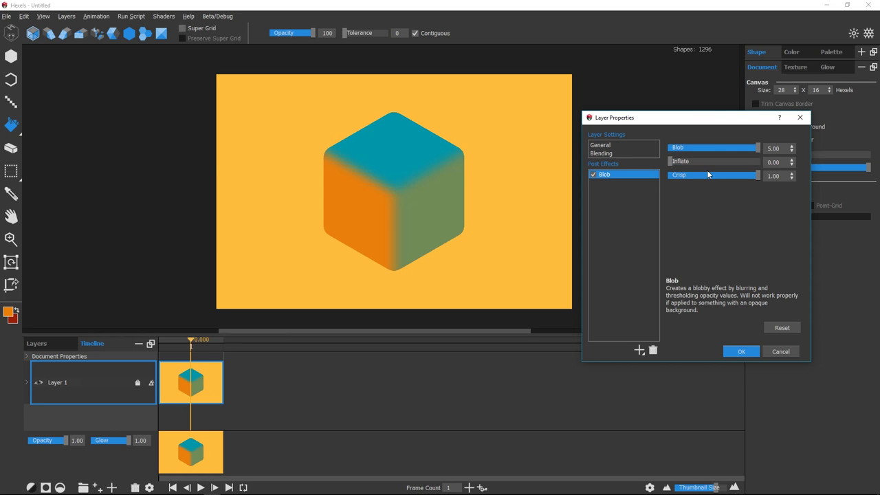
{"action": "left_click_drag", "start_coordinate": [758, 176], "coordinate": [786, 160]}
{"action": "left_click", "coordinate": [743, 352]}
Step: Set the frame count to 10 and enable keyframing for Layer 1's Blob effect
{"action": "type", "text": "0"}
{"action": "key", "text": "Return"}
{"action": "left_click", "coordinate": [207, 479]}
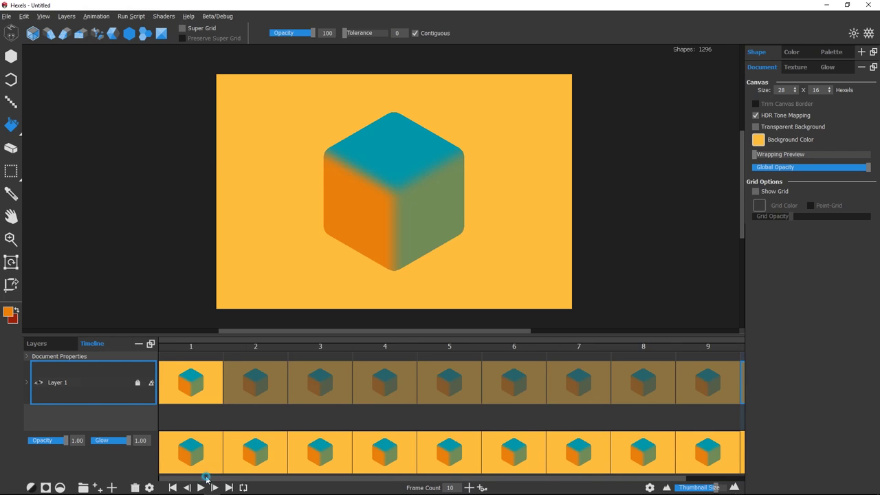
{"action": "left_click", "coordinate": [30, 382]}
{"action": "left_click", "coordinate": [65, 426]}
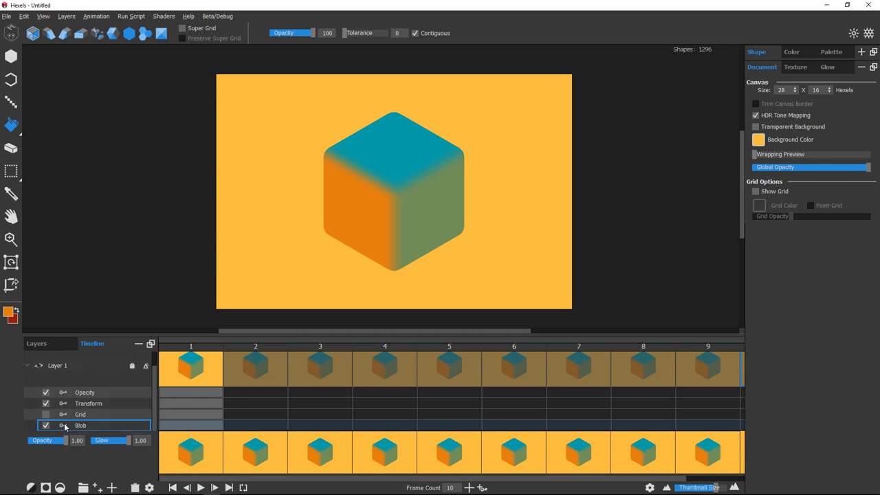
{"action": "left_click", "coordinate": [65, 426]}
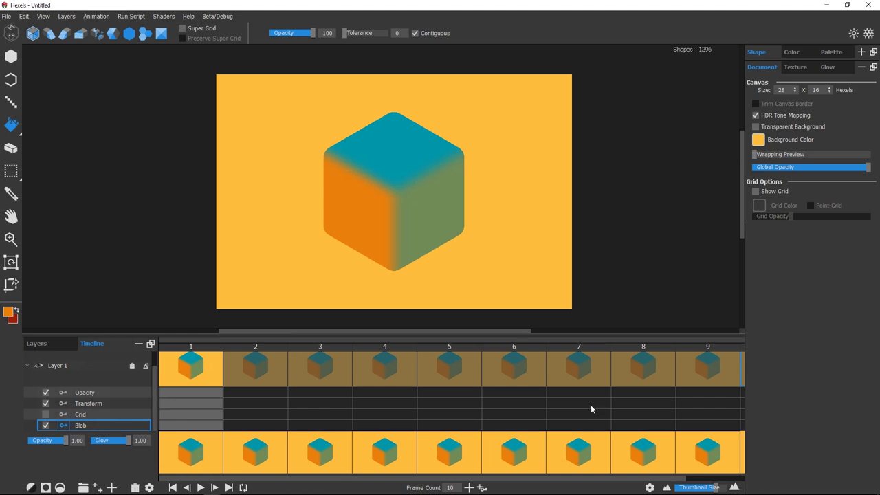
Step: Add a Blob keyframe at frame 6 with inflate set to 1.00
{"action": "left_click", "coordinate": [524, 426]}
{"action": "double_click", "coordinate": [522, 428]}
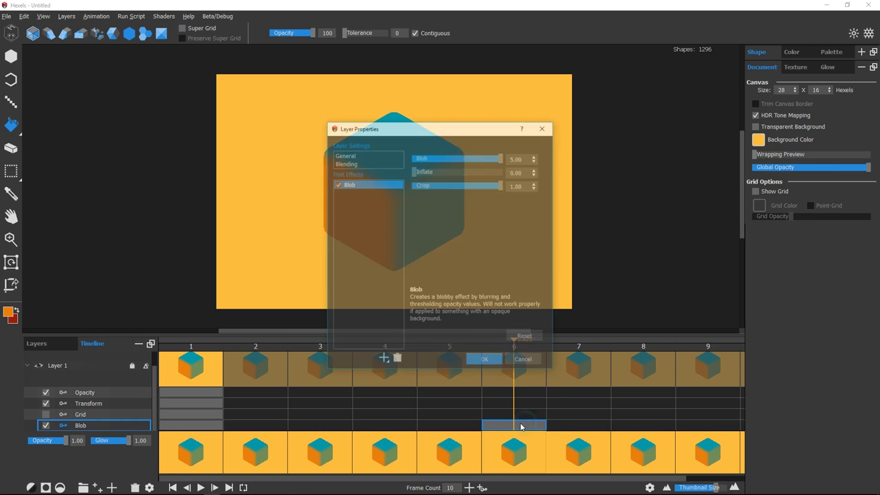
{"action": "left_click_drag", "start_coordinate": [426, 126], "coordinate": [669, 100]}
{"action": "left_click_drag", "start_coordinate": [711, 141], "coordinate": [747, 141]}
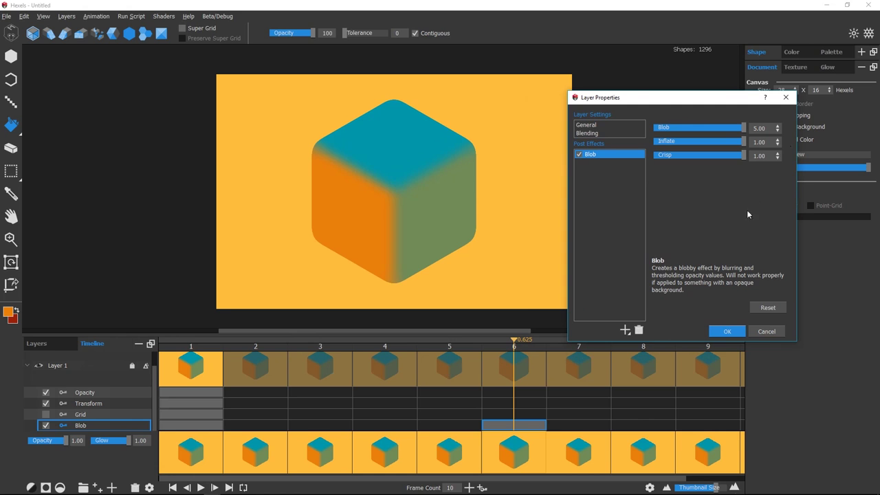
{"action": "left_click", "coordinate": [733, 330]}
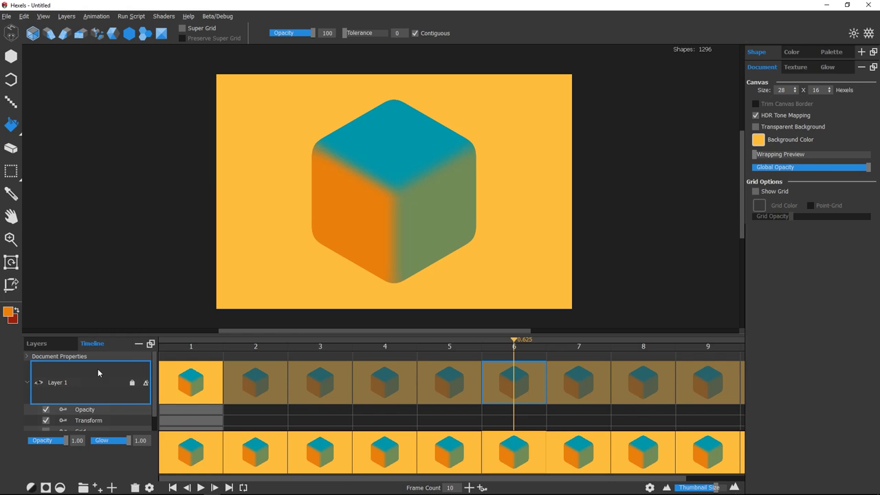
Step: Apply the S-shaped tweening curve to the Blob keyframe at frame 1 and play the animation
{"action": "scroll", "coordinate": [149, 422], "scroll_direction": "down", "scroll_amount": 1}
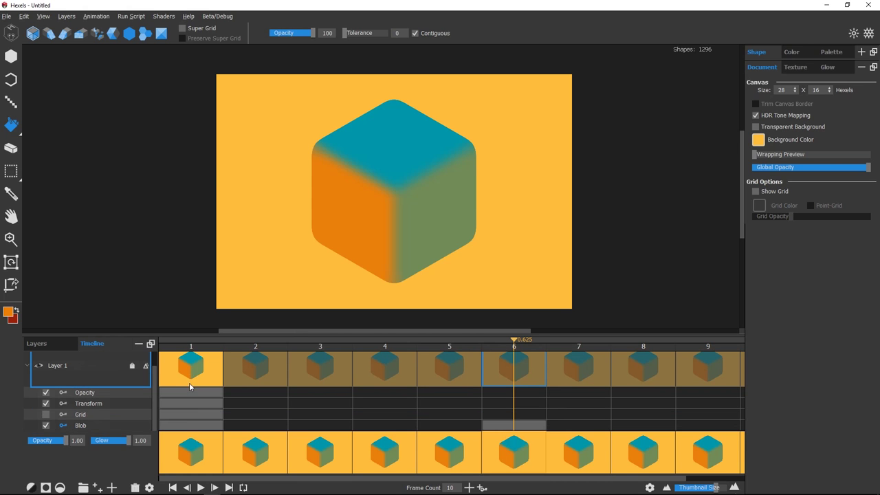
{"action": "right_click", "coordinate": [184, 424]}
{"action": "mouse_move", "coordinate": [220, 430]}
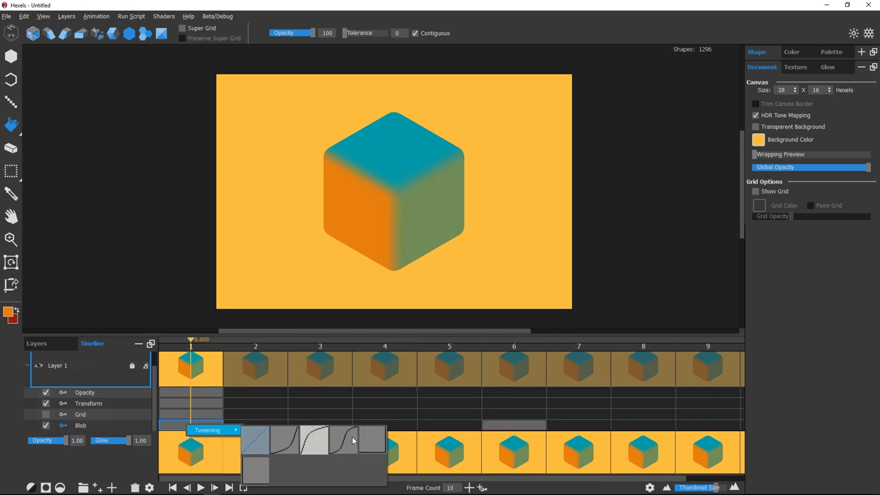
{"action": "left_click", "coordinate": [342, 444]}
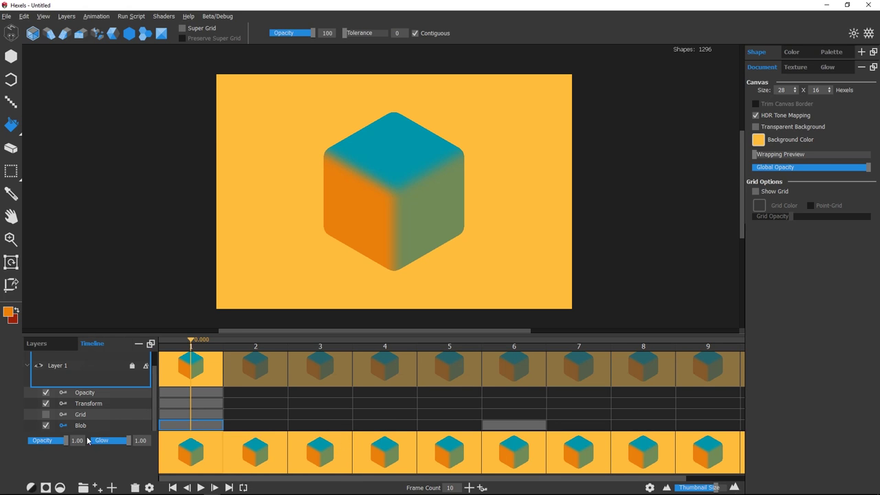
{"action": "left_click", "coordinate": [200, 488]}
{"action": "left_click", "coordinate": [200, 487]}
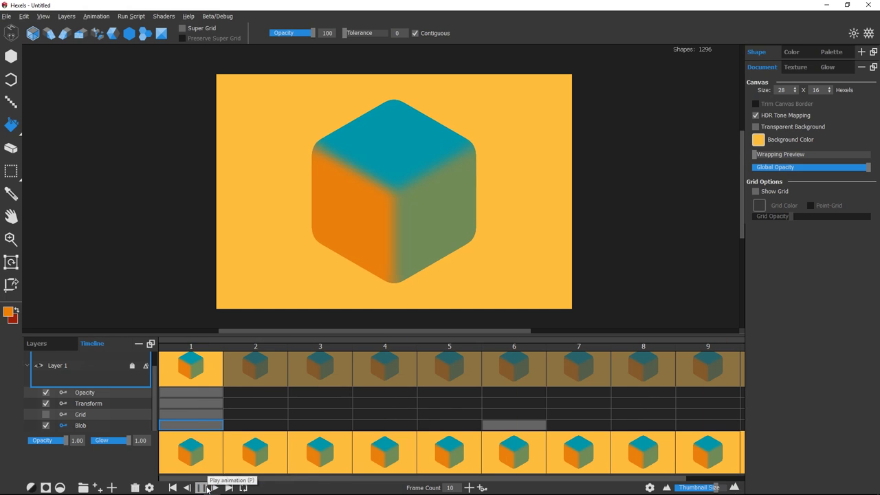
Step: Enable Halftone in the layer properties of Layer 1
{"action": "double_click", "coordinate": [103, 383]}
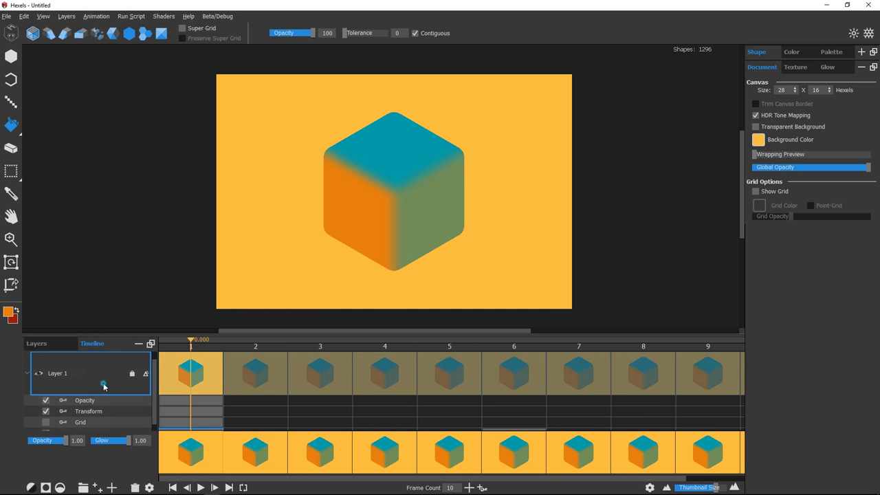
{"action": "left_click_drag", "start_coordinate": [446, 129], "coordinate": [609, 83]}
{"action": "left_click", "coordinate": [665, 111]}
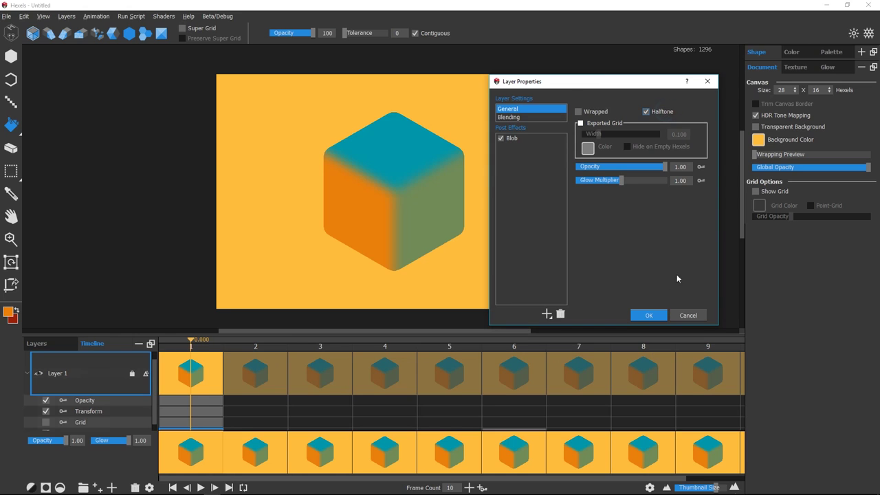
{"action": "left_click", "coordinate": [654, 315]}
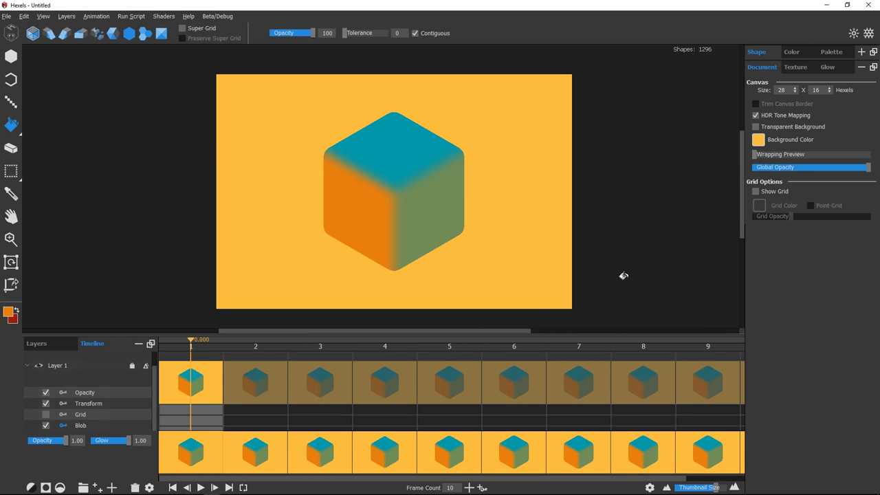
Step: Keyframe Layer 1's opacity at 0.38 on frame 6, reduce the blob value there to 1.53, and play the animation
{"action": "left_click", "coordinate": [64, 396]}
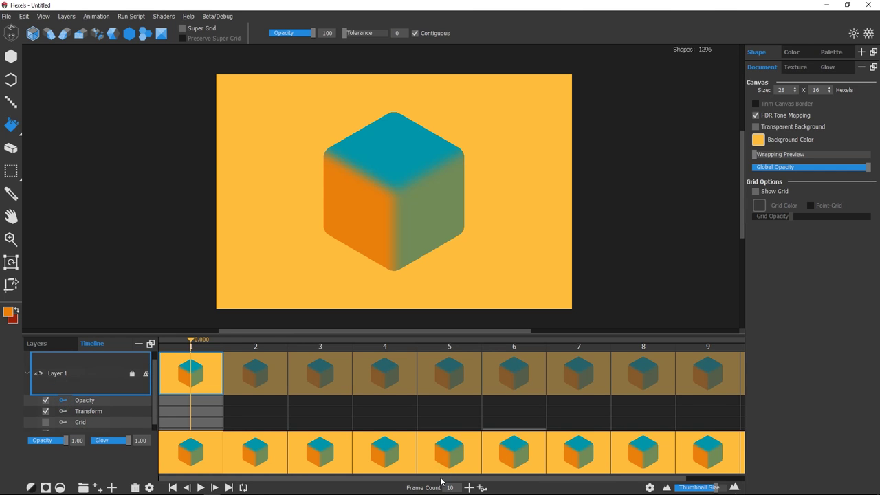
{"action": "left_click_drag", "start_coordinate": [442, 477], "coordinate": [484, 474]}
{"action": "left_click", "coordinate": [460, 400]}
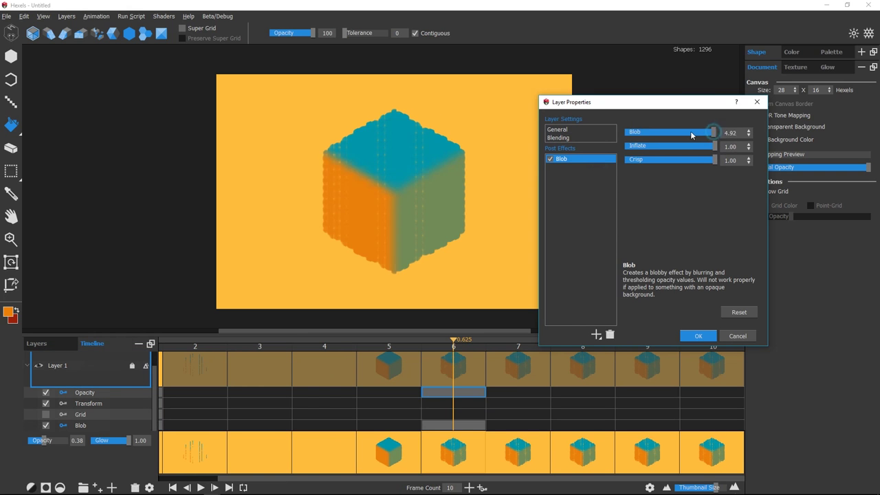
{"action": "left_click_drag", "start_coordinate": [690, 130], "coordinate": [654, 132]}
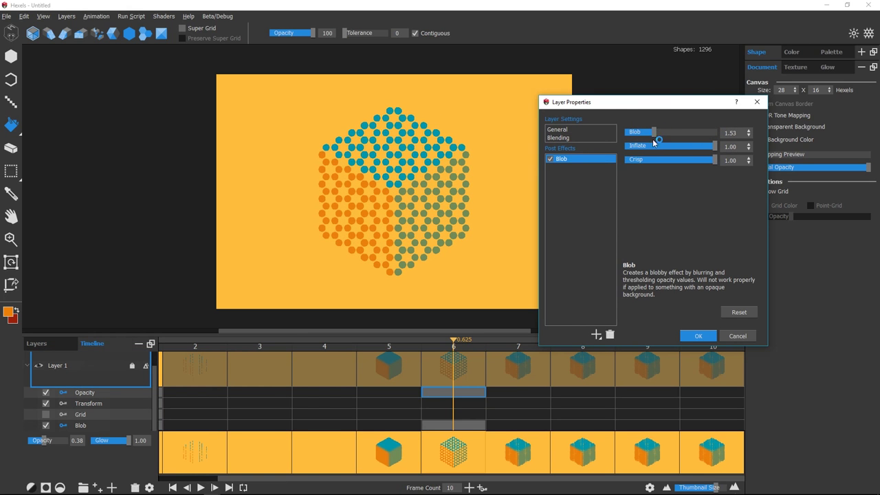
{"action": "left_click", "coordinate": [698, 336]}
{"action": "left_click", "coordinate": [200, 488]}
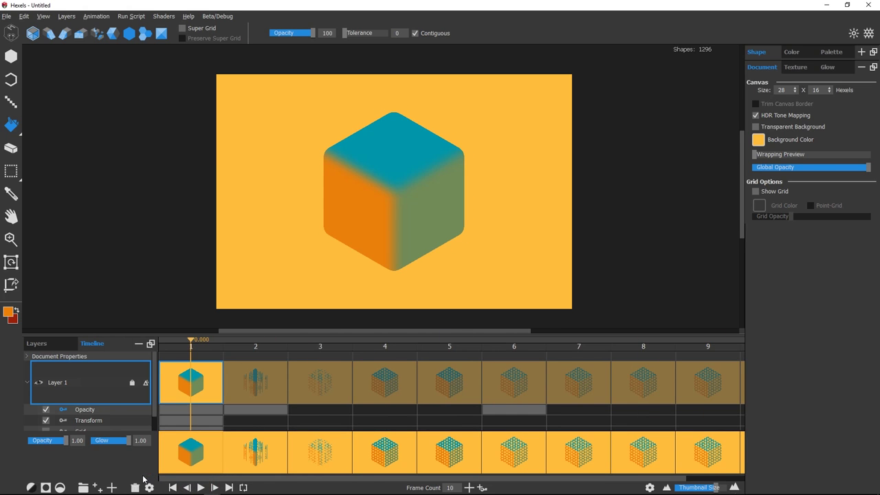
Step: Add a Motion Blur post effect to Layer 1 with a time range of 0.06
{"action": "double_click", "coordinate": [111, 395]}
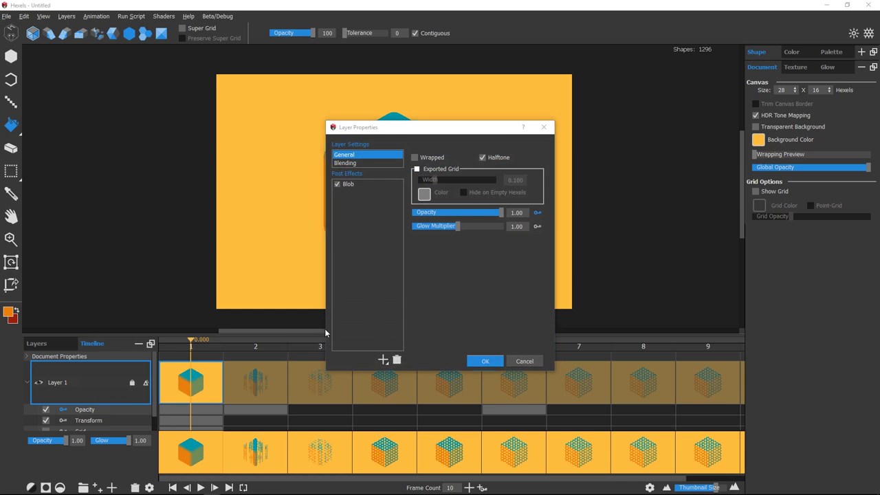
{"action": "left_click", "coordinate": [384, 360]}
{"action": "left_click", "coordinate": [426, 432]}
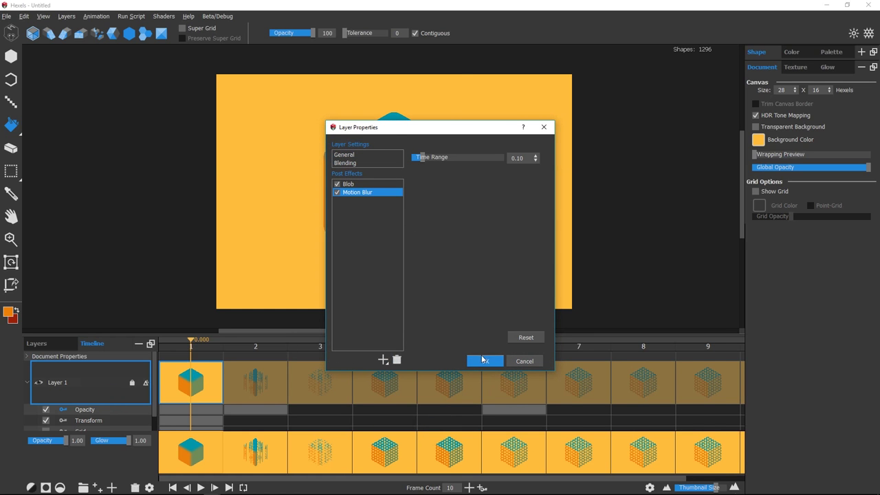
{"action": "left_click_drag", "start_coordinate": [446, 126], "coordinate": [654, 108]}
{"action": "left_click_drag", "start_coordinate": [631, 142], "coordinate": [629, 143]}
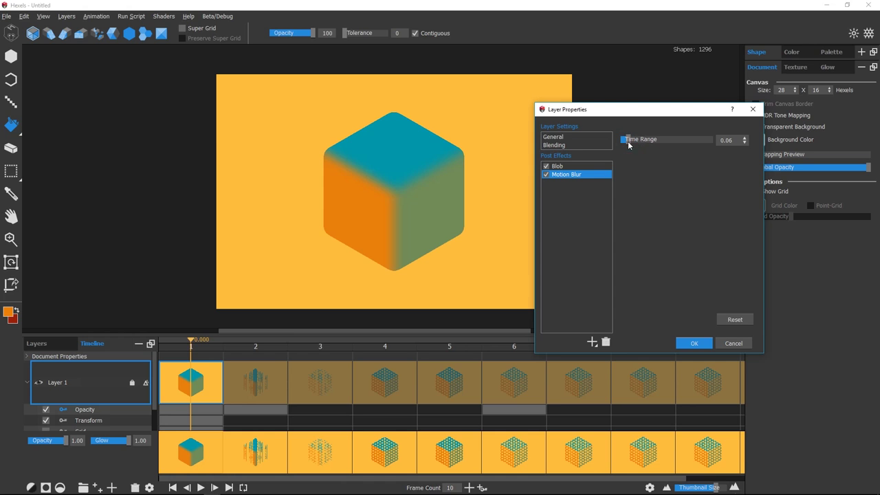
{"action": "left_click", "coordinate": [691, 344]}
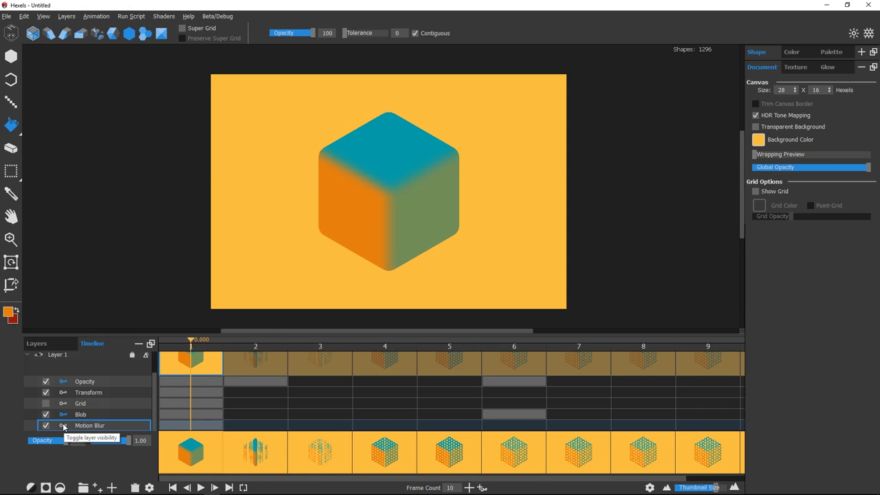
Step: Rotate Layer 1 about its centre at frame 10 to keyframe its transform, and play the animation from the first frame
{"action": "left_click_drag", "start_coordinate": [287, 480], "coordinate": [410, 482]}
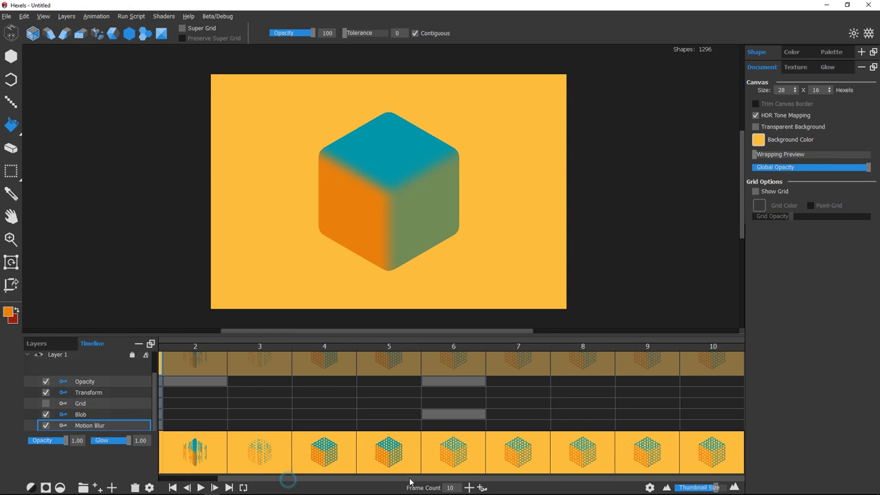
{"action": "left_click", "coordinate": [248, 390]}
{"action": "left_click", "coordinate": [726, 393]}
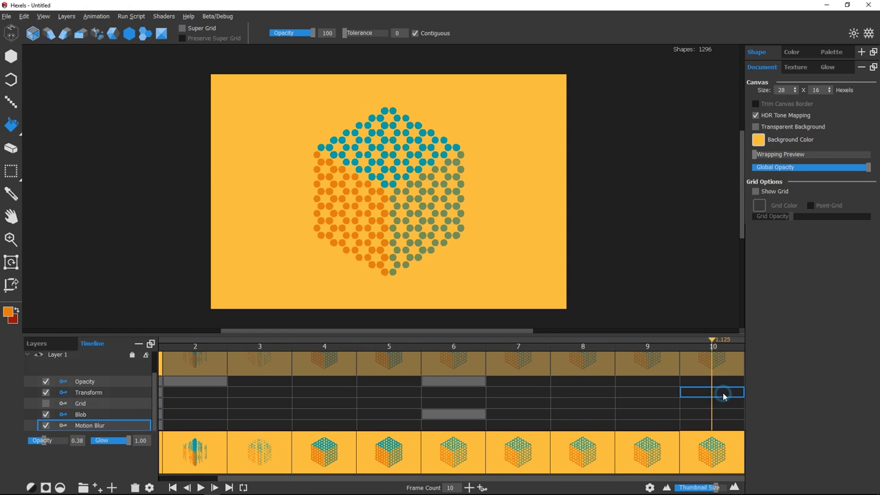
{"action": "left_click", "coordinate": [11, 262]}
{"action": "left_click_drag", "start_coordinate": [450, 249], "coordinate": [399, 226]}
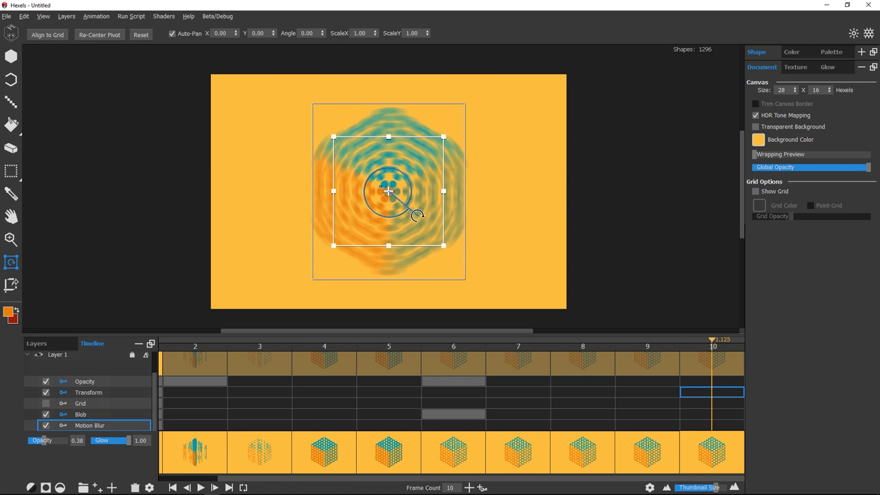
{"action": "left_click", "coordinate": [173, 488]}
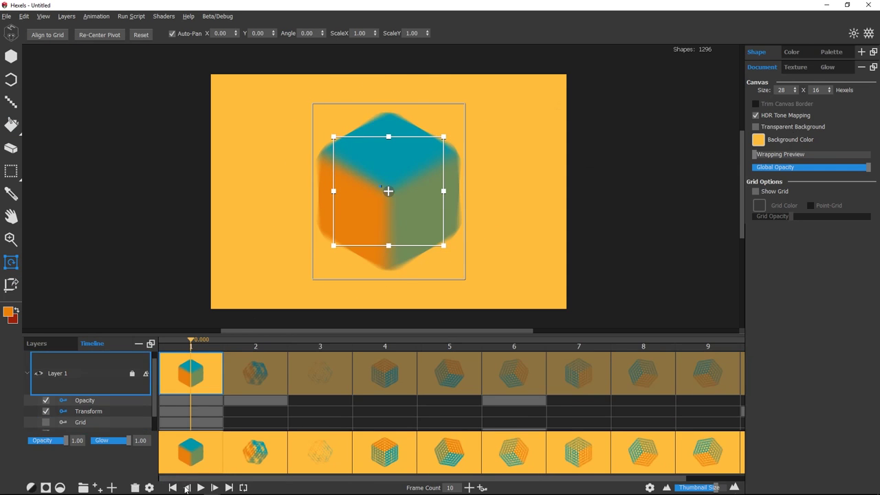
{"action": "left_click", "coordinate": [206, 487]}
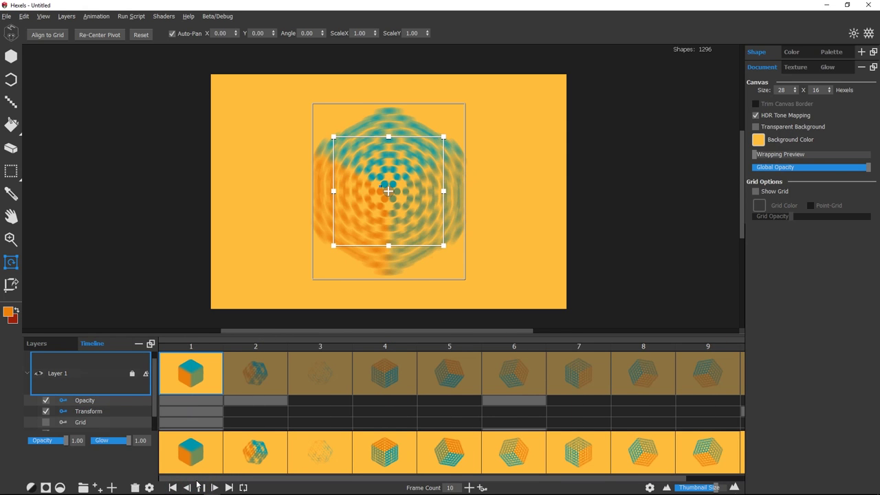
{"action": "left_click", "coordinate": [199, 487]}
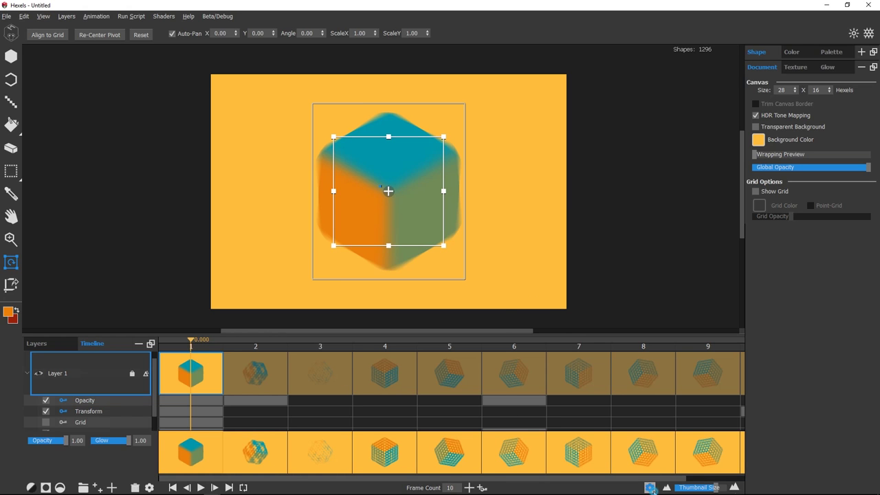
Step: Set the animation's frame tweening to 3 and its property looping to Loop to First
{"action": "left_click", "coordinate": [650, 487]}
{"action": "left_click_drag", "start_coordinate": [415, 153], "coordinate": [606, 152]}
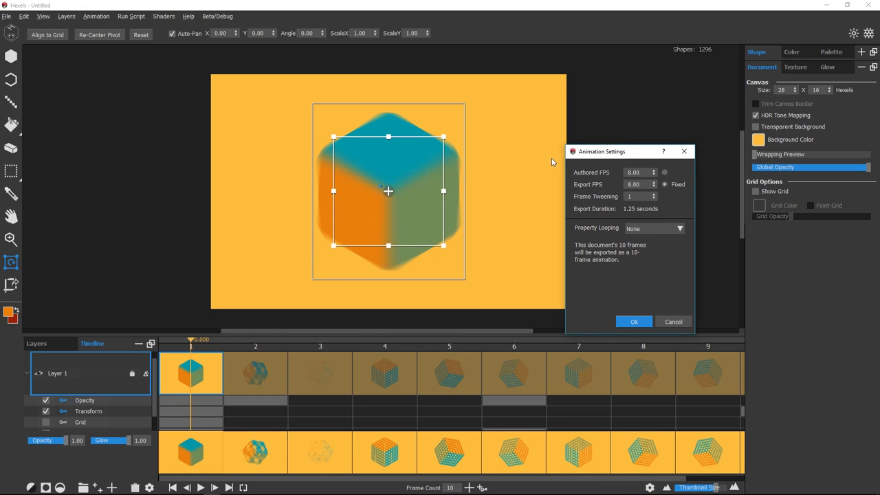
{"action": "left_click", "coordinate": [654, 196]}
{"action": "left_click", "coordinate": [654, 196]}
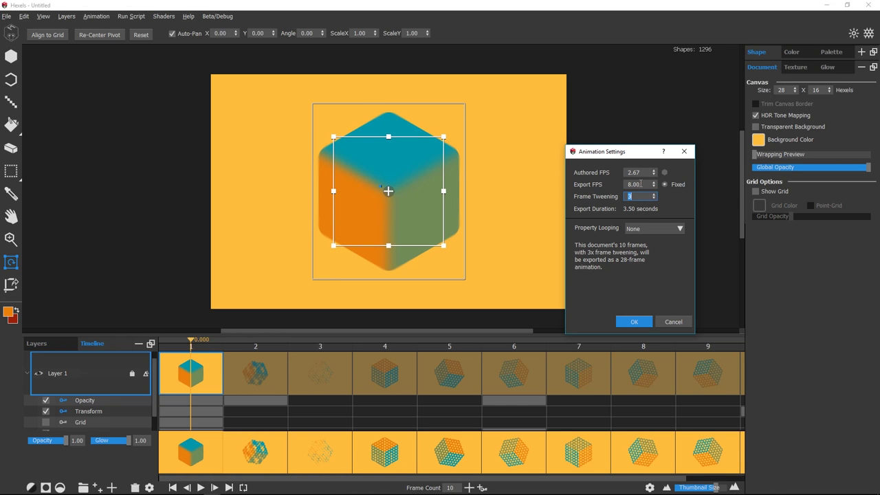
{"action": "left_click", "coordinate": [659, 231]}
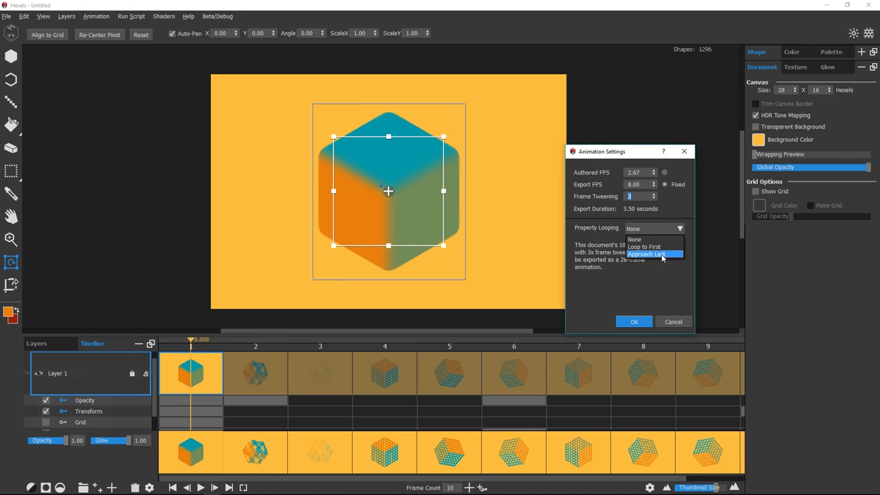
{"action": "left_click", "coordinate": [660, 247]}
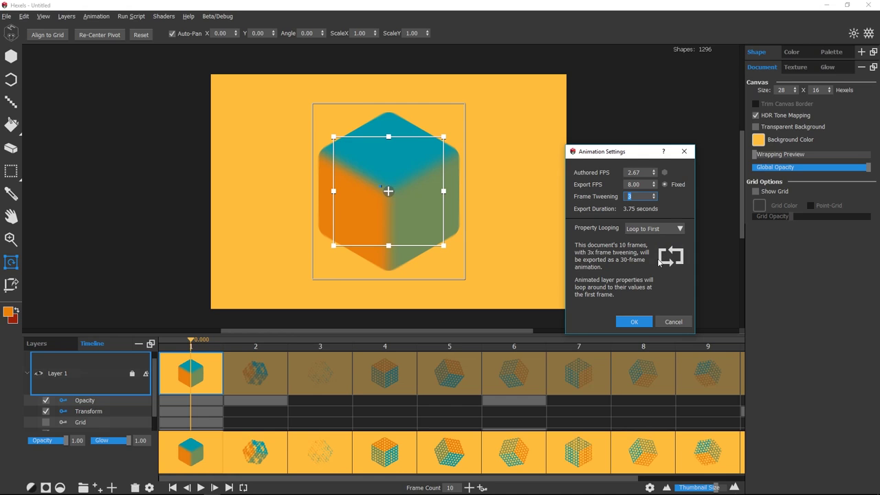
{"action": "left_click", "coordinate": [638, 321]}
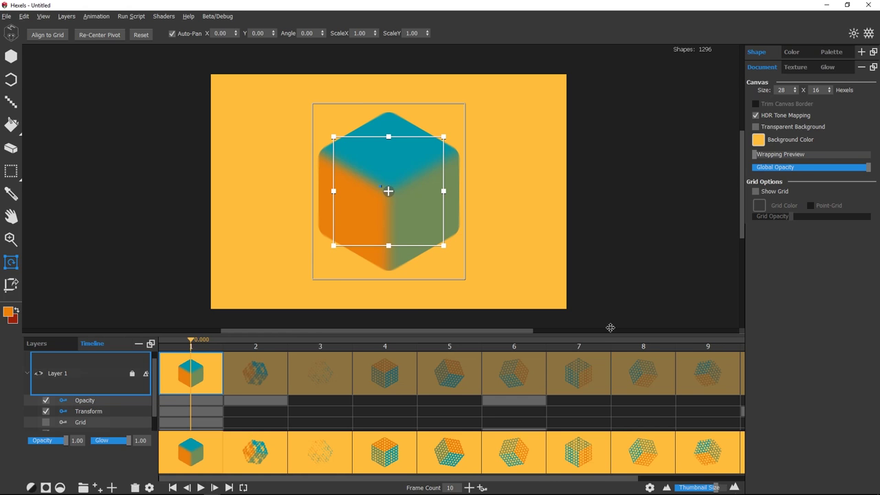
Step: Turn on looped playback, switch to the rectangular selection tool to hide the transform handles, and play the animation from the first frame
{"action": "left_click_drag", "start_coordinate": [524, 478], "coordinate": [647, 471]}
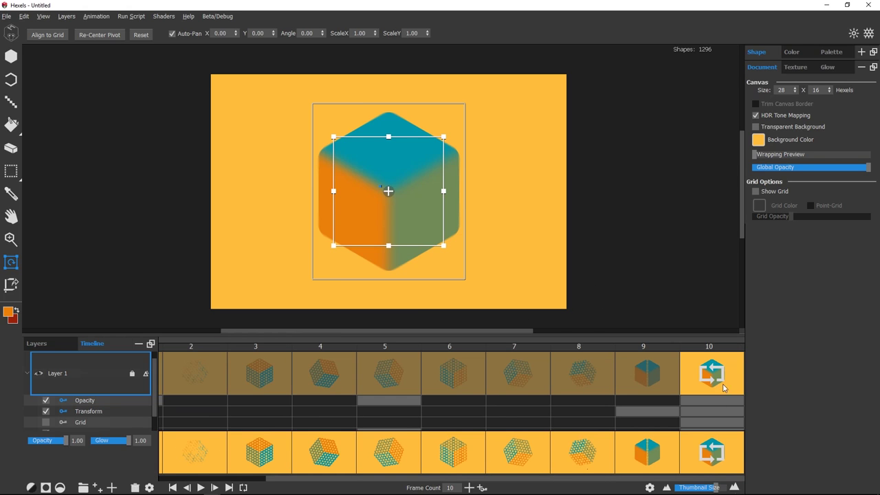
{"action": "left_click", "coordinate": [247, 486]}
{"action": "left_click", "coordinate": [201, 487]}
{"action": "left_click", "coordinate": [278, 149]}
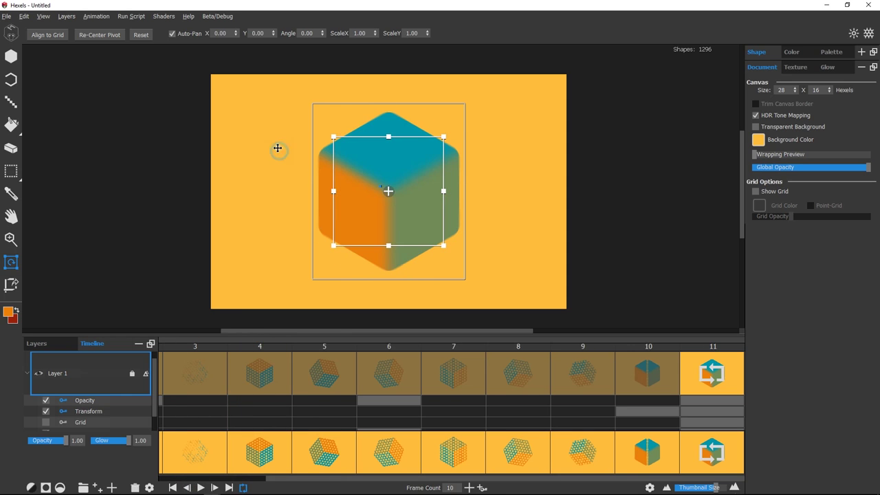
{"action": "left_click", "coordinate": [11, 170]}
{"action": "left_click", "coordinate": [173, 487]}
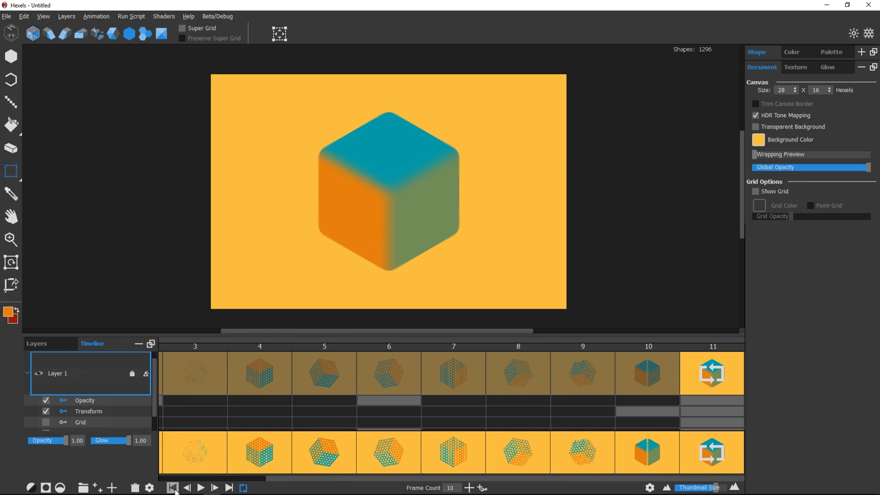
{"action": "left_click", "coordinate": [202, 486]}
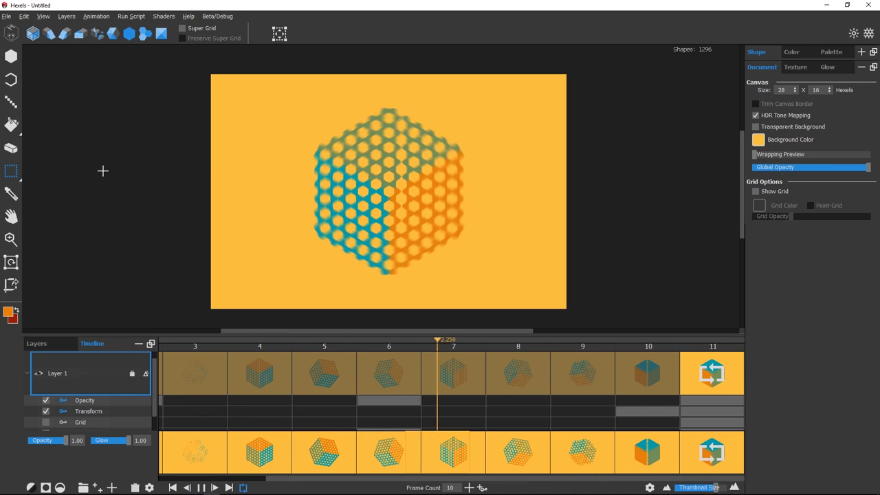